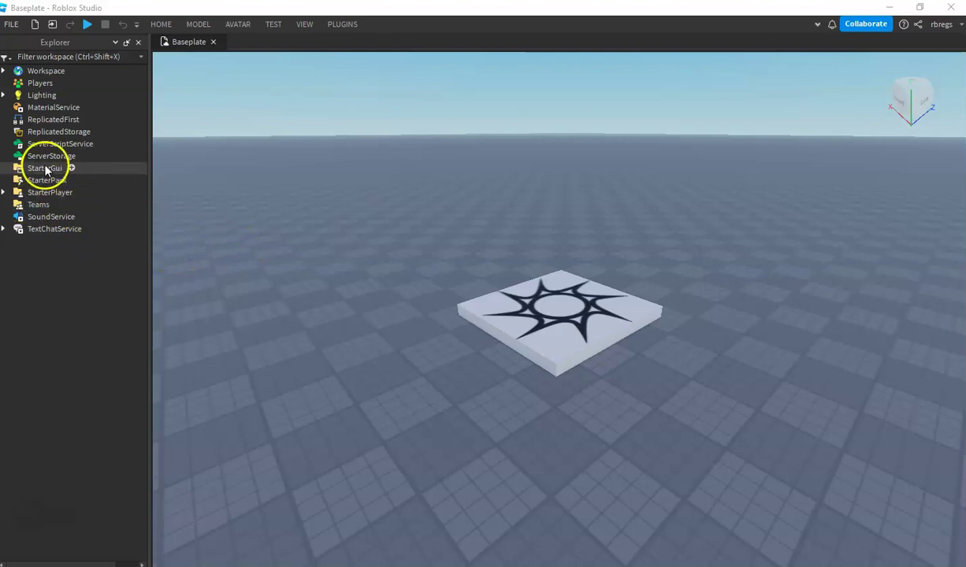
- Insert a ScreenGui into StarterGui and bring up its Insert Object list
left_click(75, 168)
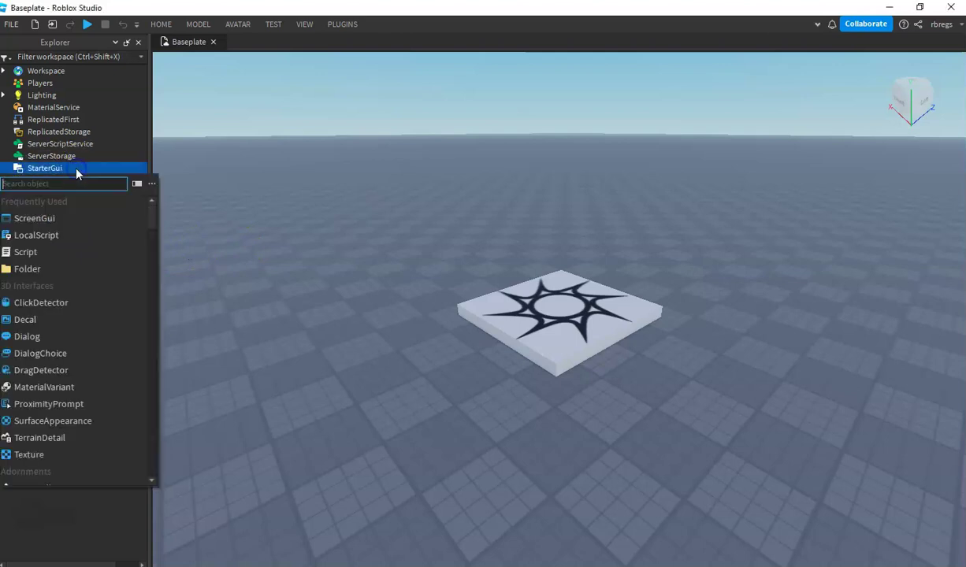
left_click(29, 225)
left_click(49, 184)
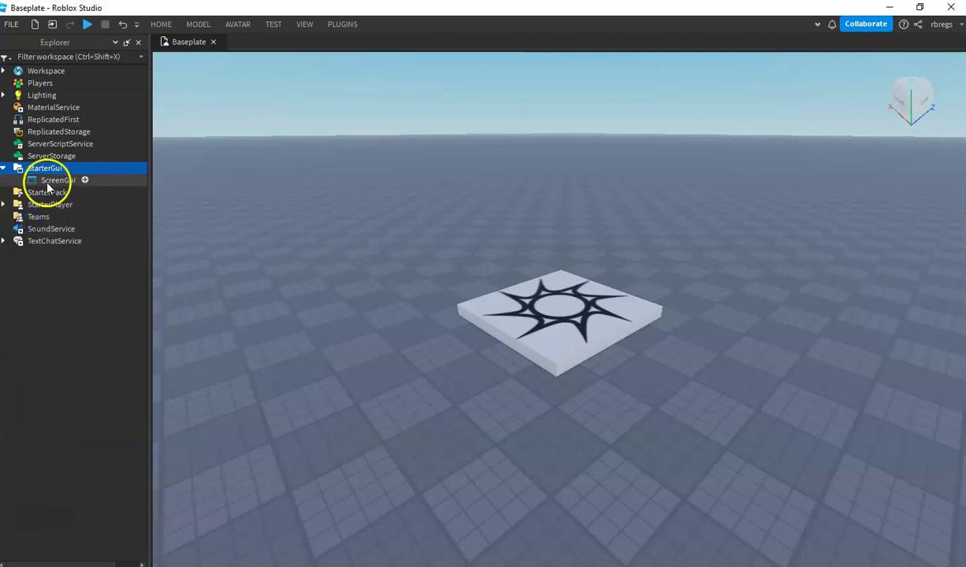
left_click(85, 180)
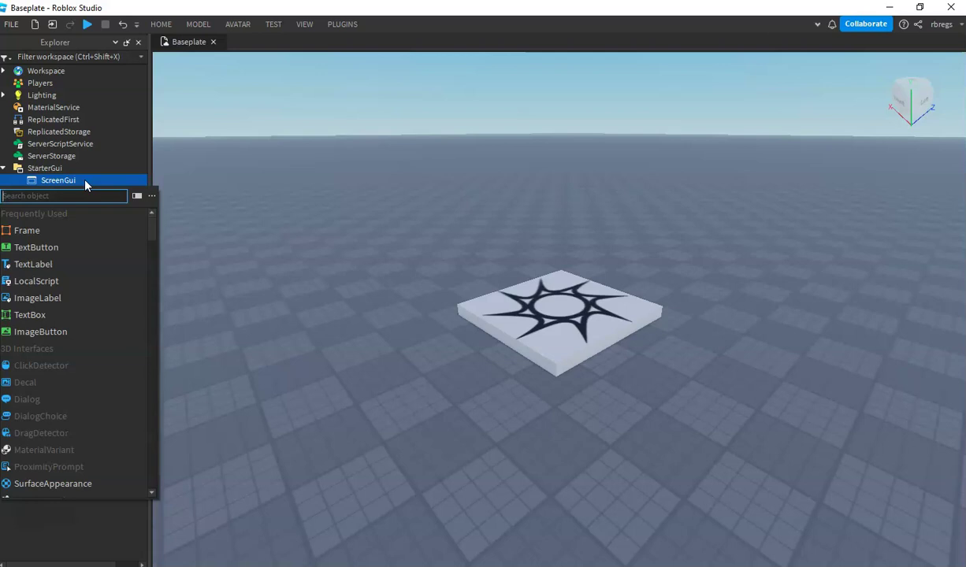
- Insert a Frame into the ScreenGui and drag it away from the top-left corner
left_click(35, 230)
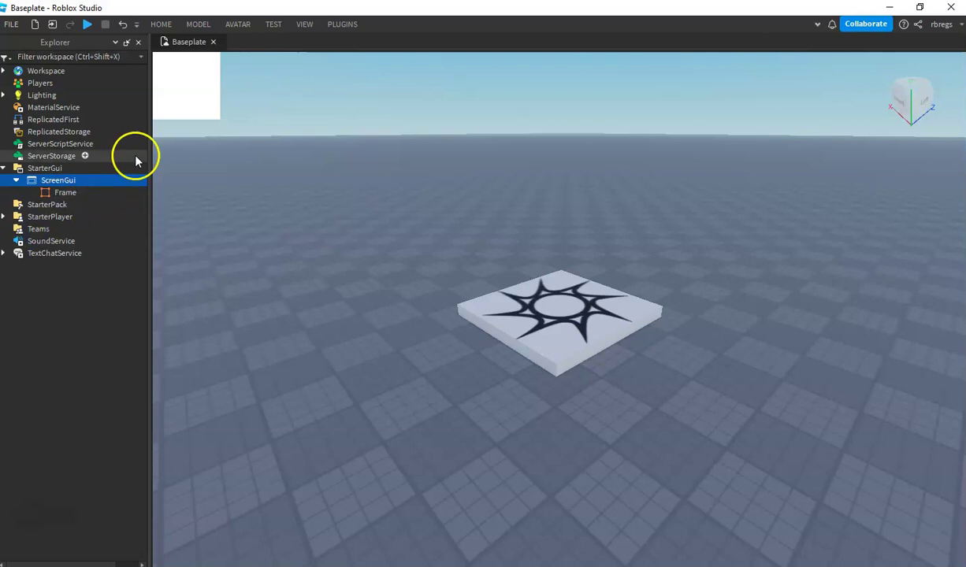
left_click(198, 93)
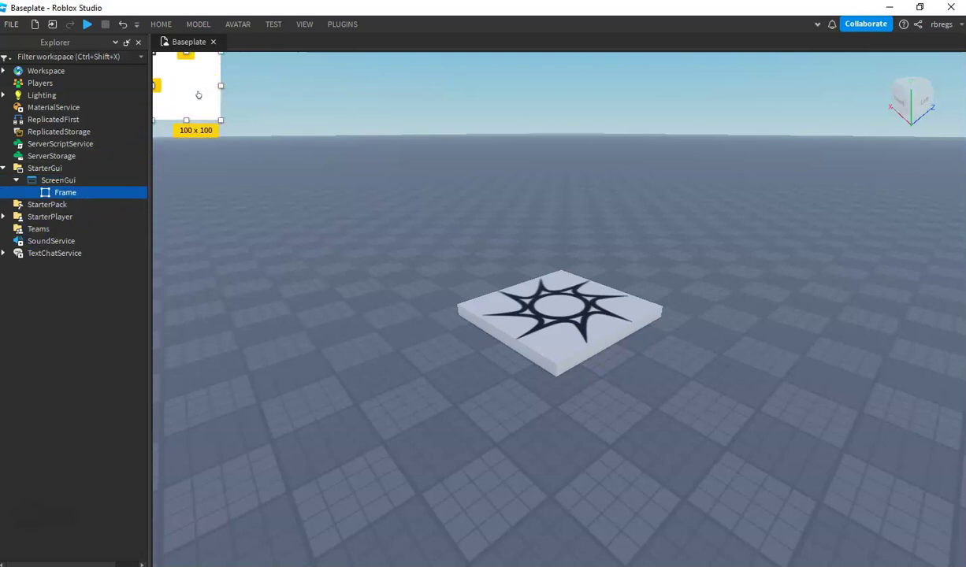
left_click_drag(198, 95, 270, 268)
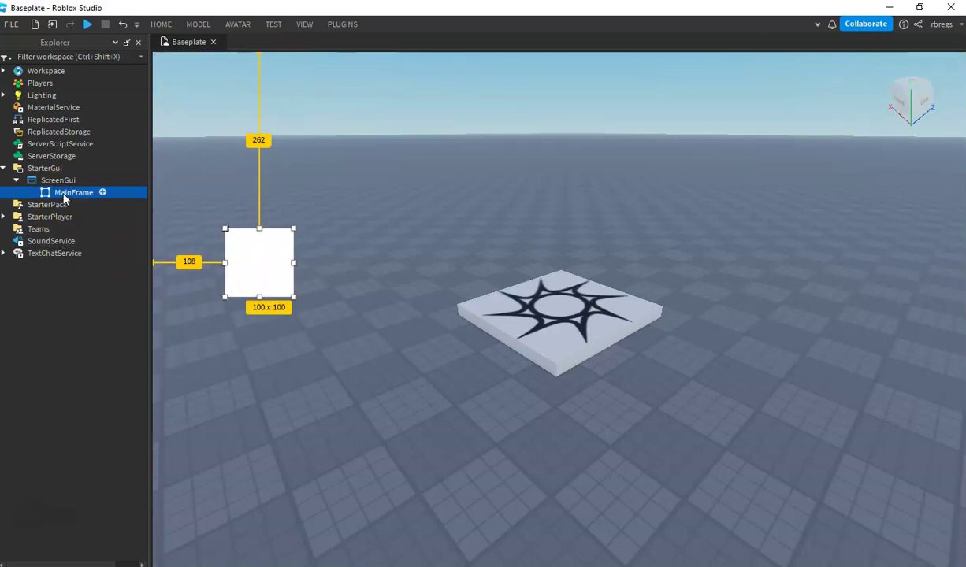
- Show the Properties window from the View menu
left_click(308, 26)
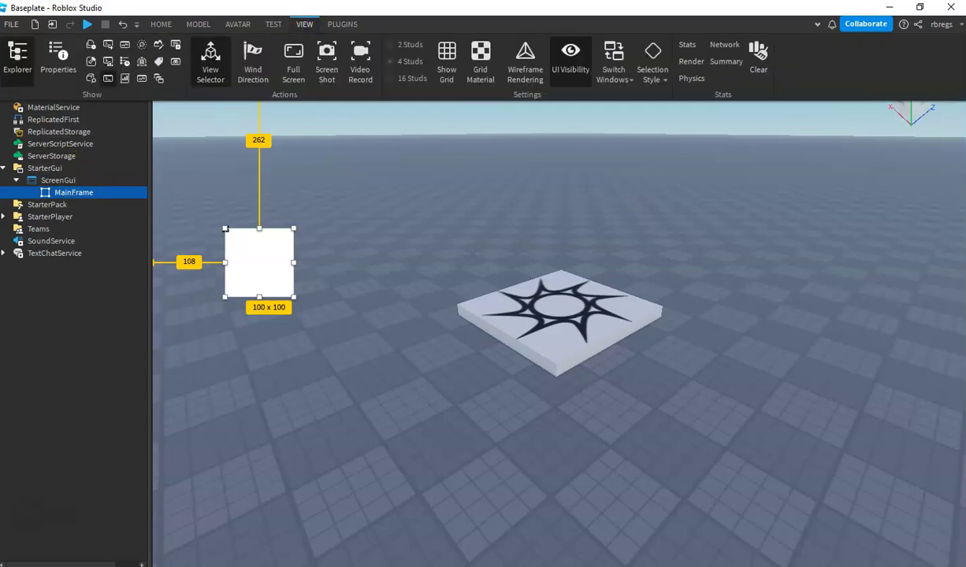
key("Escape")
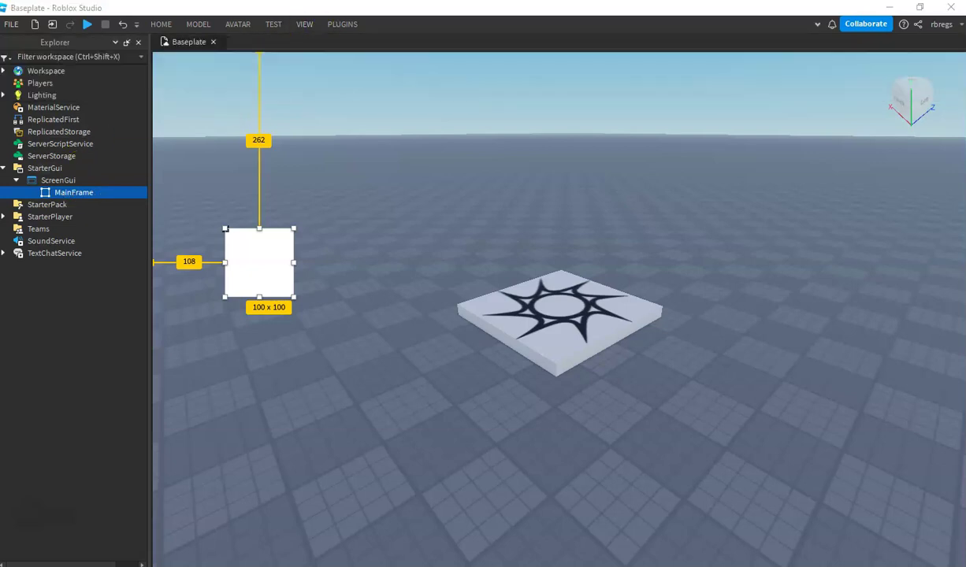
left_click(300, 26)
left_click(63, 52)
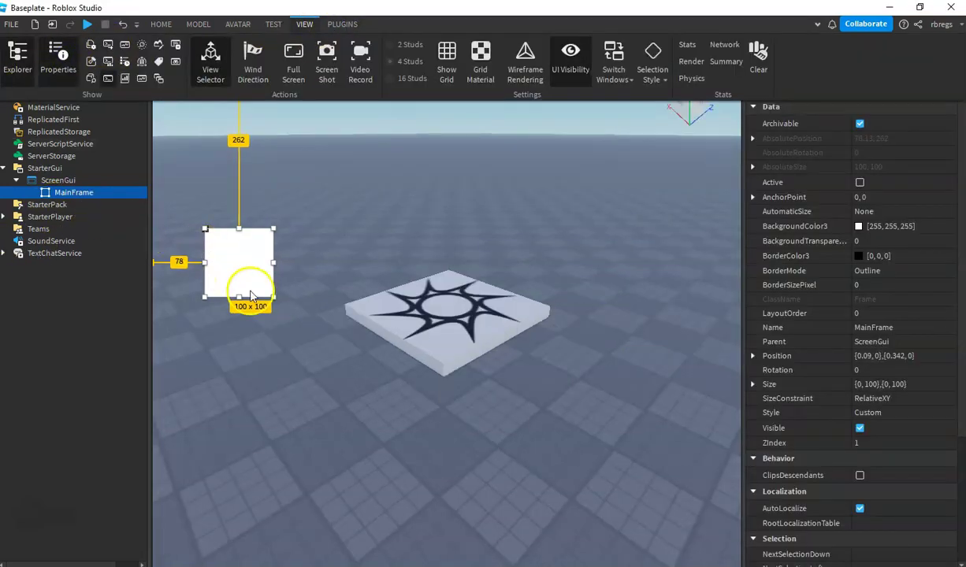
left_click(269, 288)
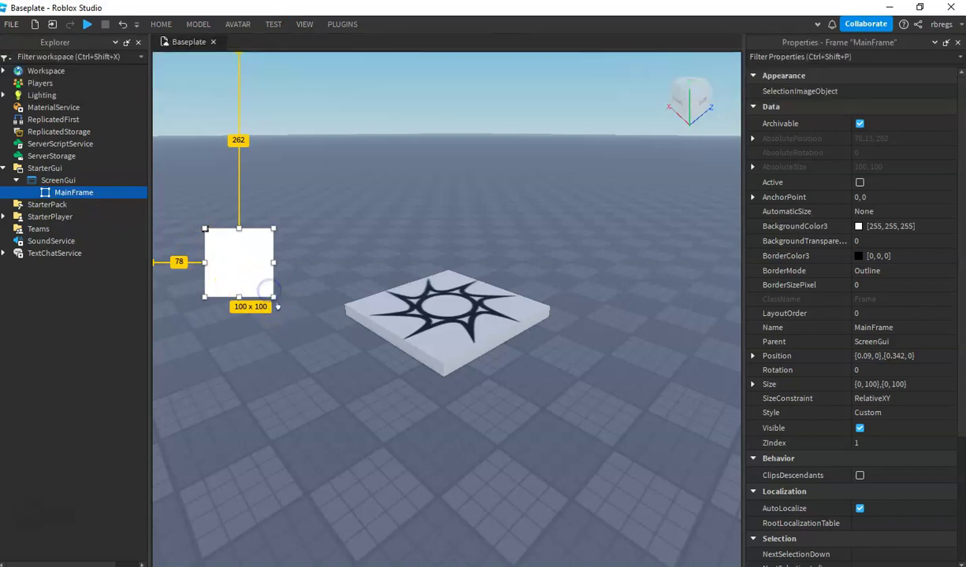
- Reposition MainFrame and enlarge it to 623 x 358 pixels
left_click_drag(243, 246, 276, 157)
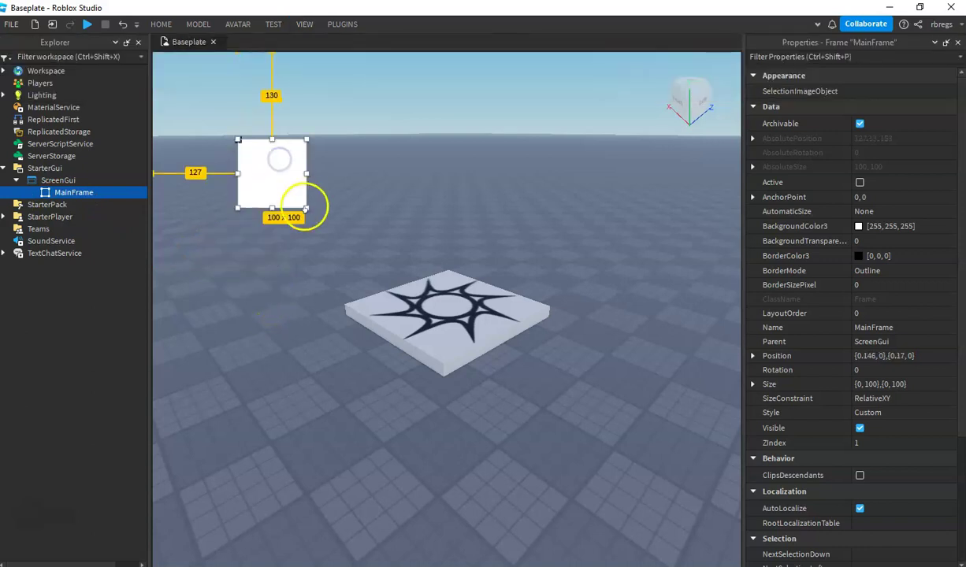
left_click_drag(305, 208, 661, 382)
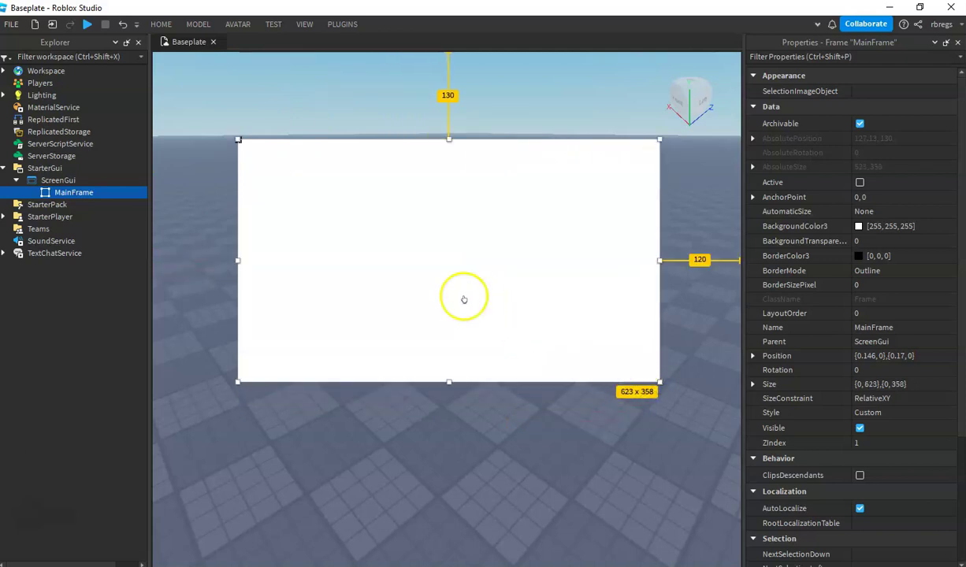
left_click(99, 193)
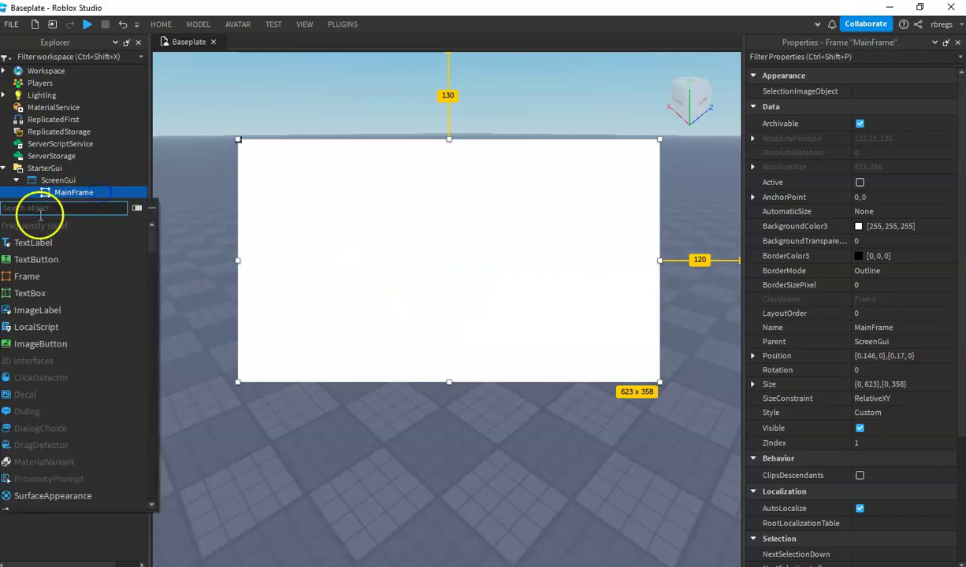
- Insert a Frame inside MainFrame, move it within MainFrame, and resize it to 408 x 247
left_click(30, 276)
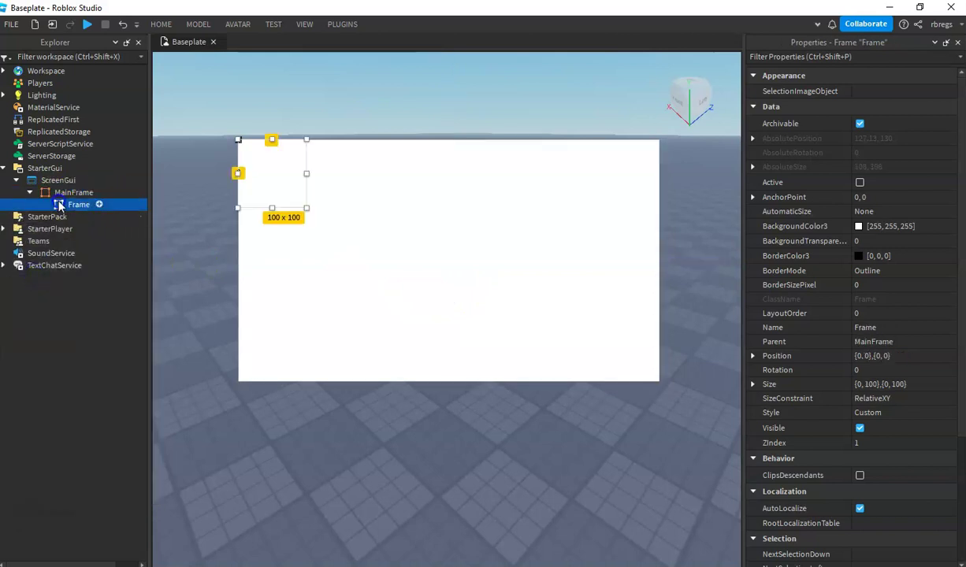
left_click_drag(274, 170, 366, 208)
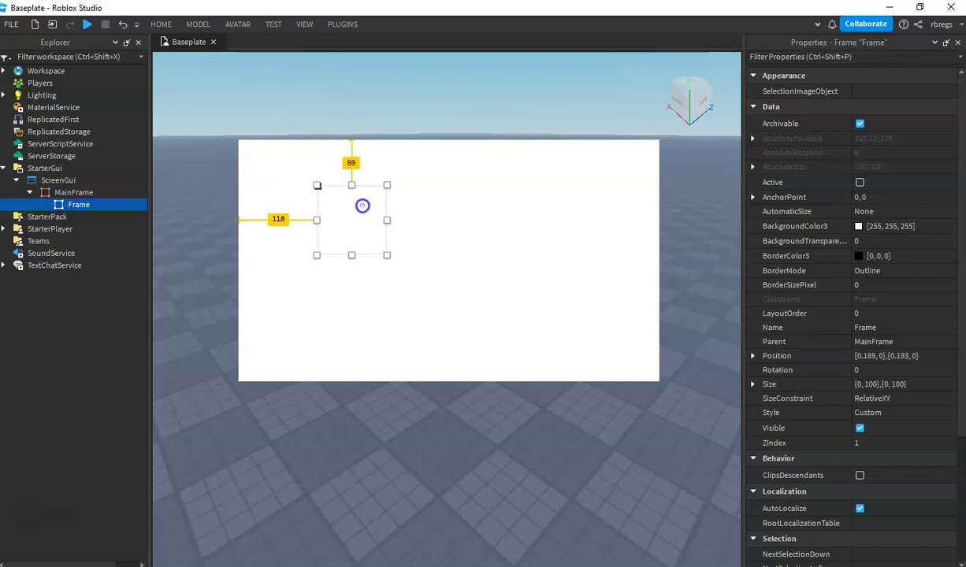
left_click_drag(383, 255, 593, 351)
left_click_drag(489, 263, 476, 261)
left_click(453, 213)
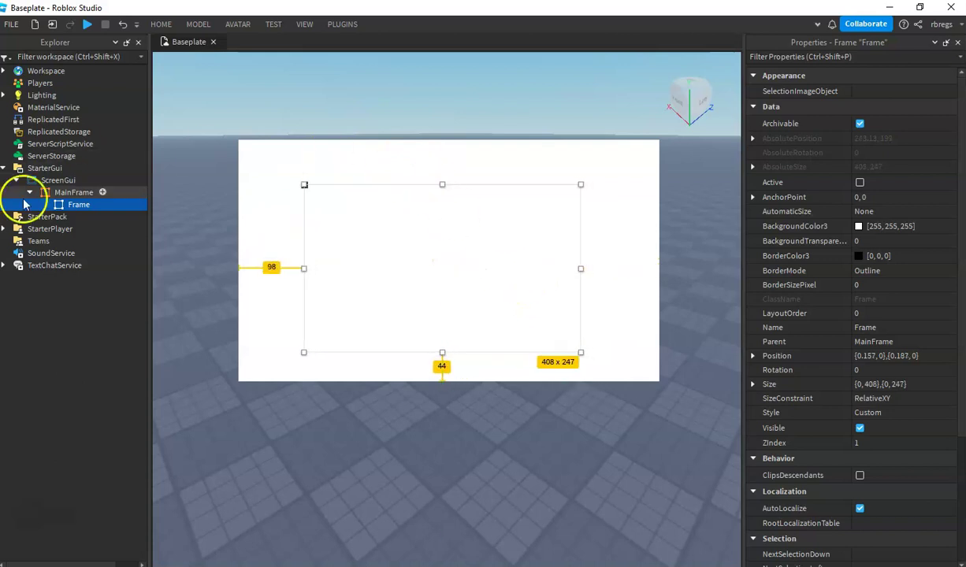
left_click(70, 192)
left_click(848, 300)
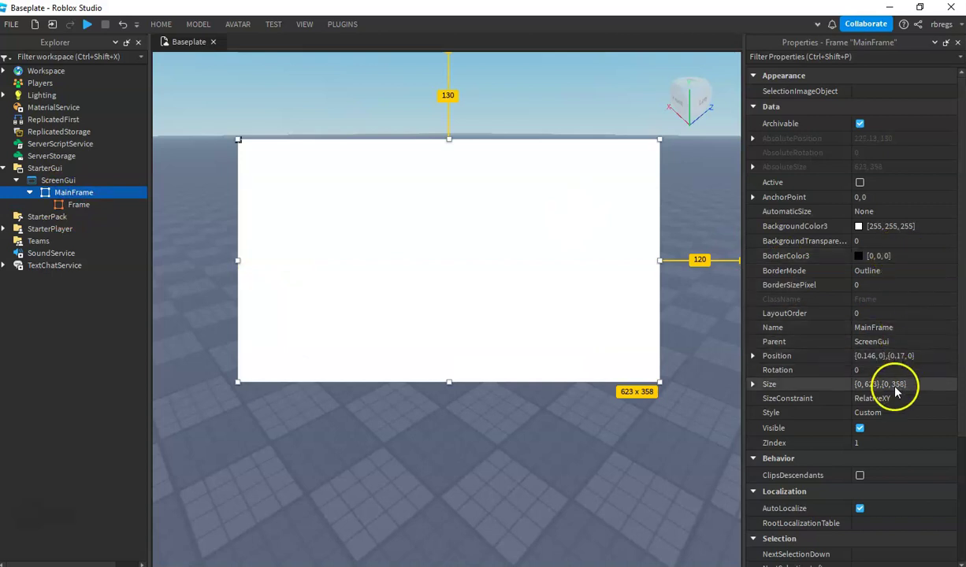
- Set MainFrame's AnchorPoint to 0.5, 0.5
left_click(891, 202)
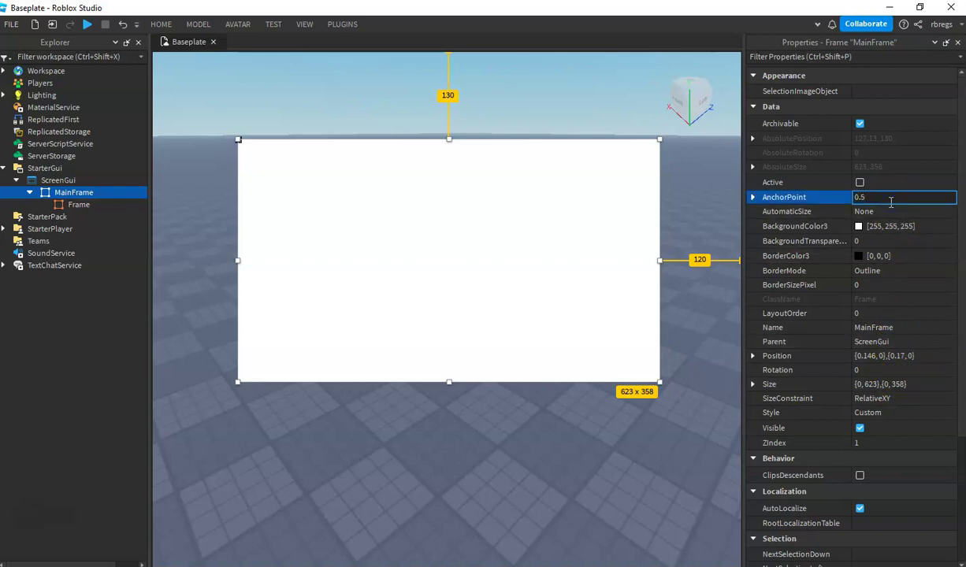
type("0.5,0.5")
key("Return")
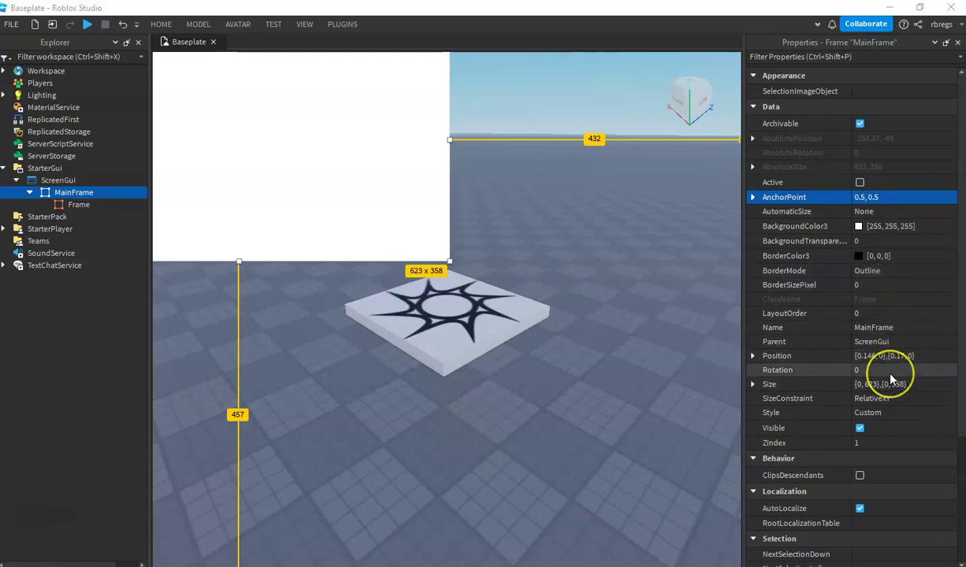
- Set MainFrame's Position to {0.5,0},{0.5,0} to centre it
left_click(871, 356)
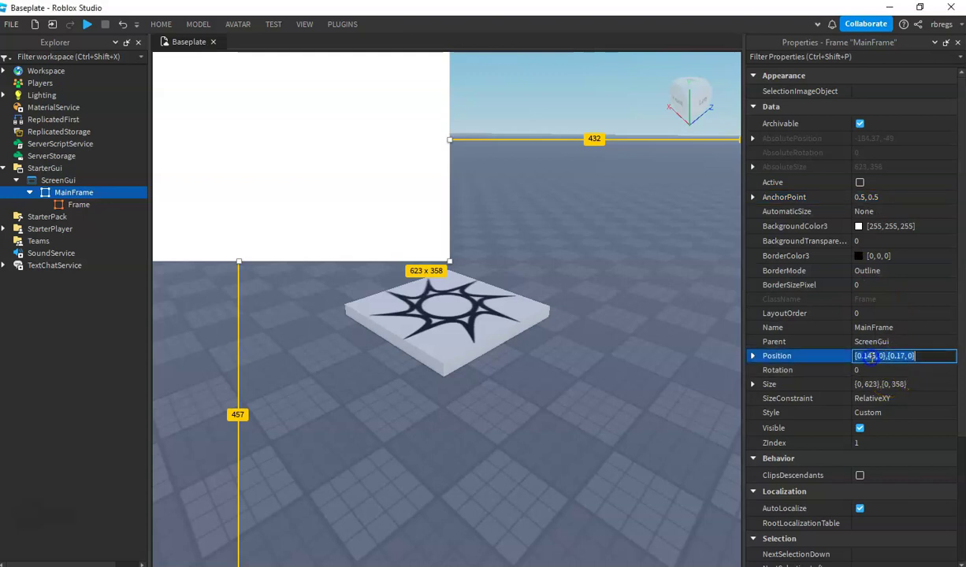
key("BackSpace")
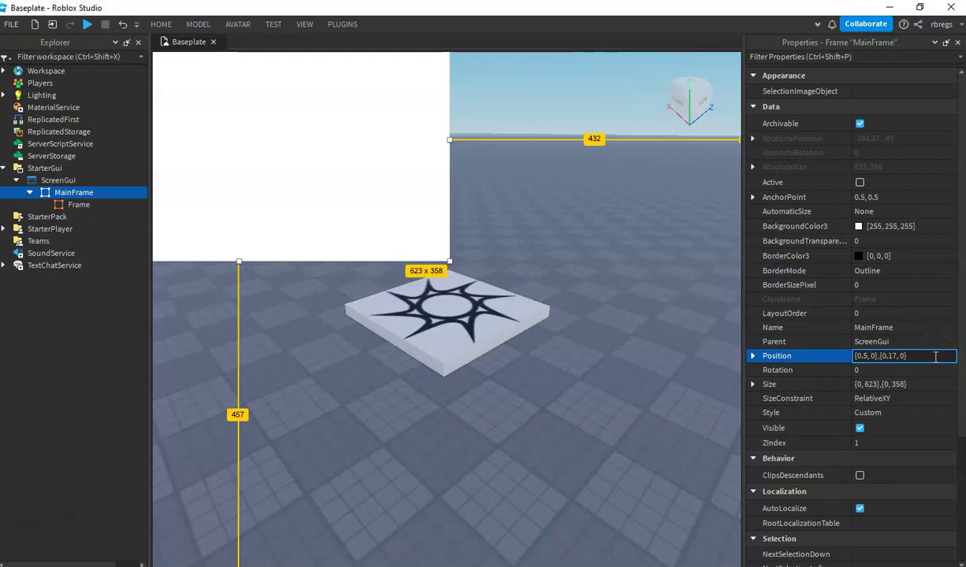
key("Return")
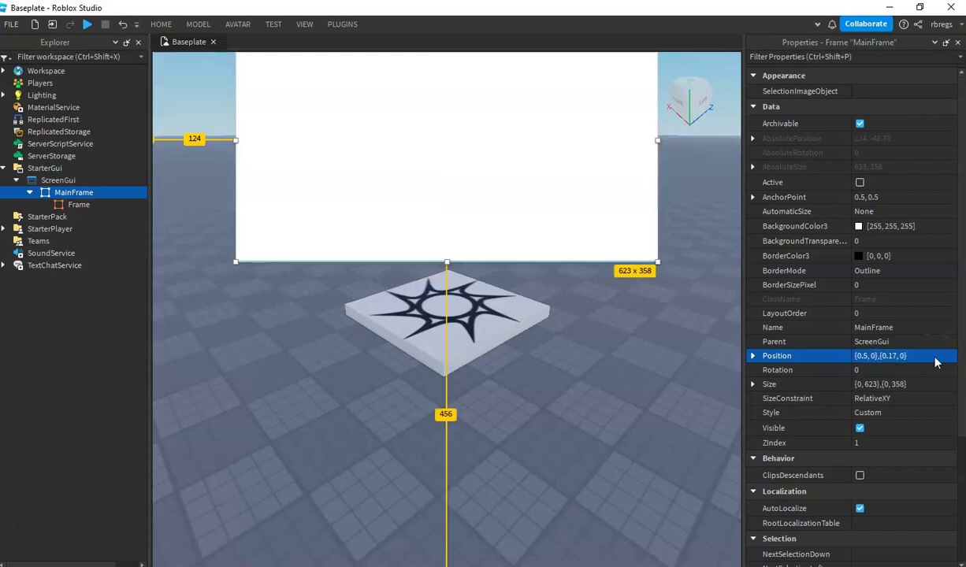
left_click(895, 356)
left_click(898, 356)
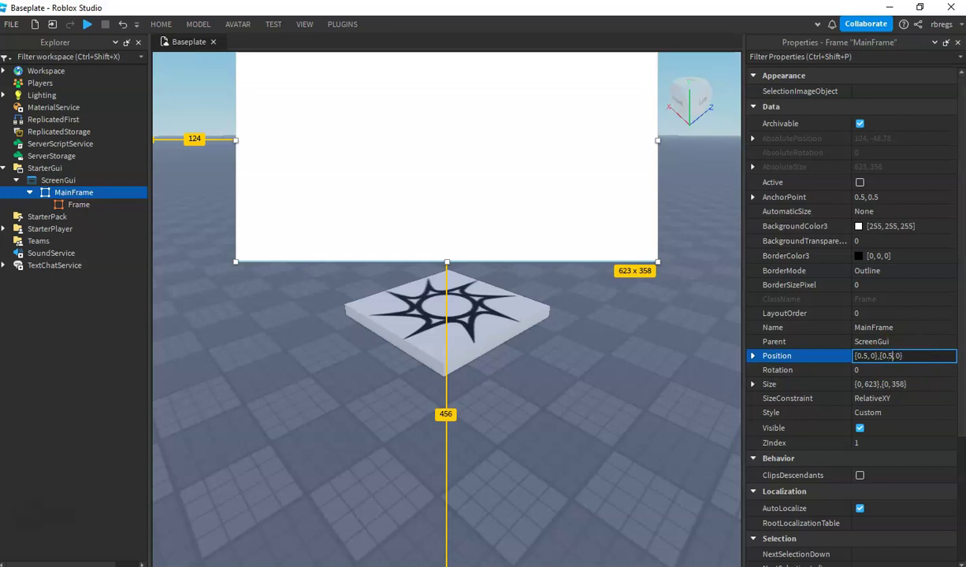
key("Return")
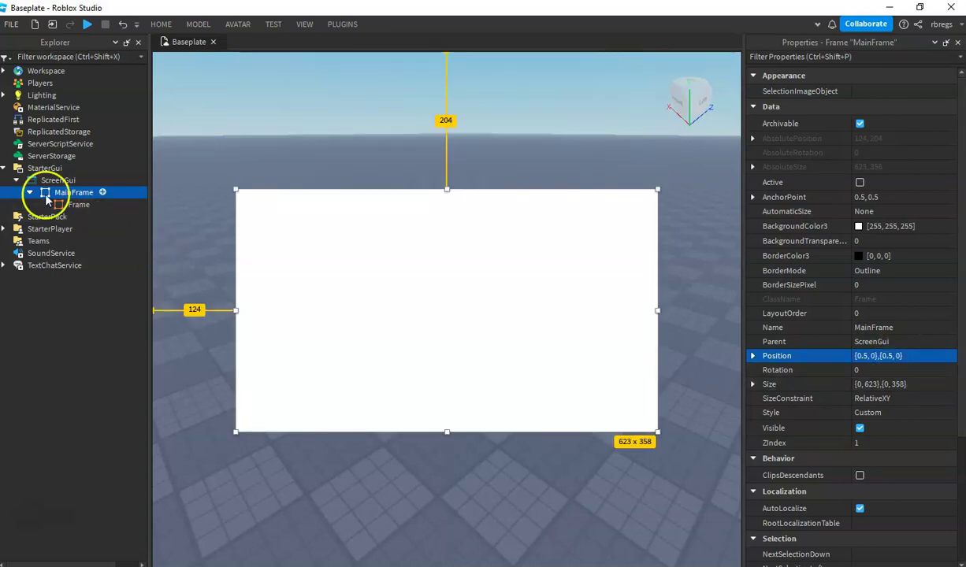
left_click(75, 204)
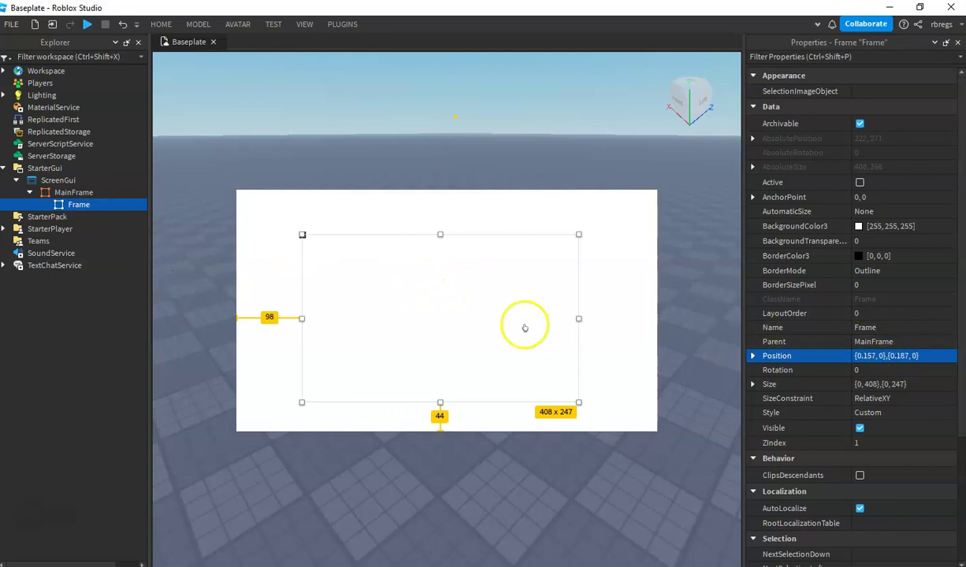
- Set the inner frame's BackgroundTransparency to 1
left_click(79, 192)
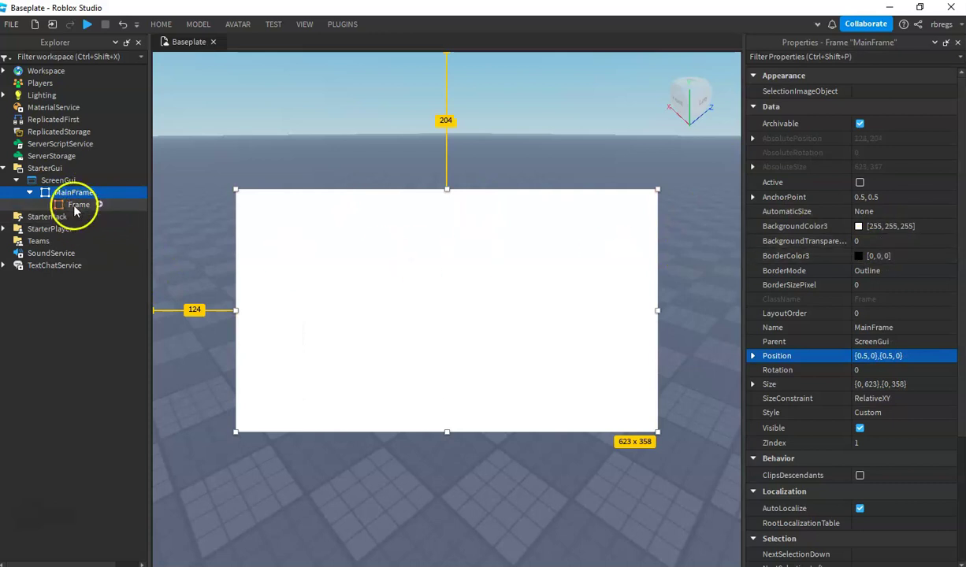
left_click(79, 205)
left_click(879, 240)
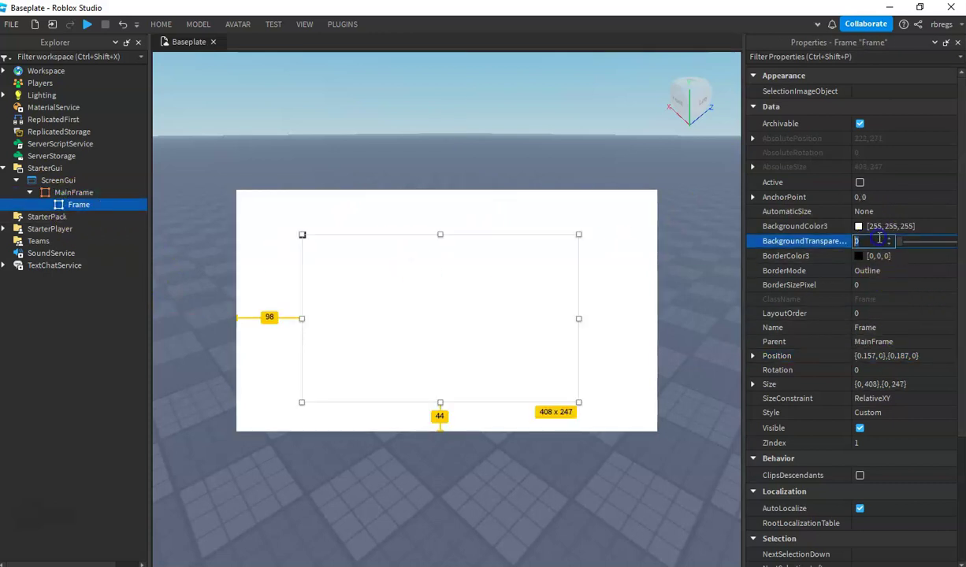
key("Return")
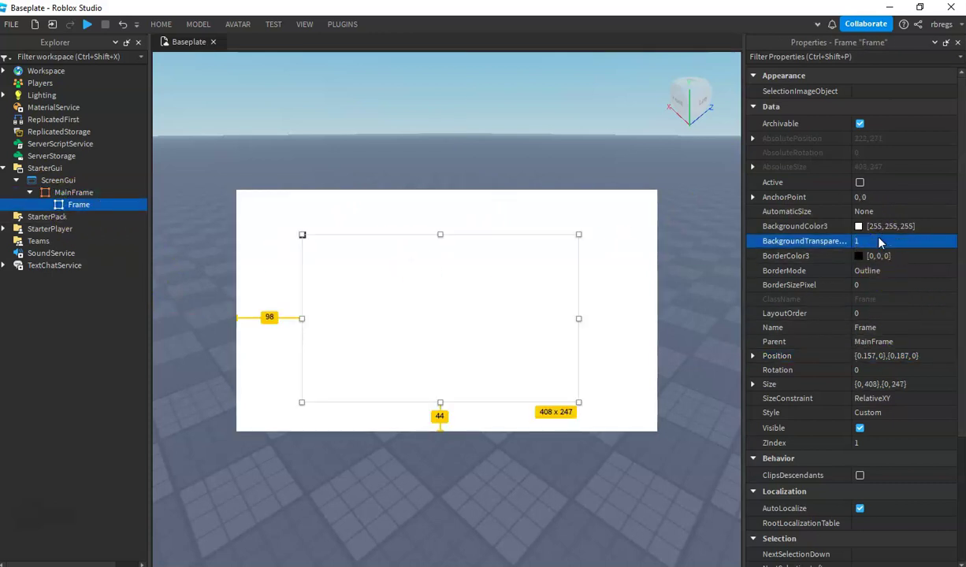
- Give MainFrame a cyan background colour of 43, 206, 255
left_click(67, 193)
left_click(67, 192)
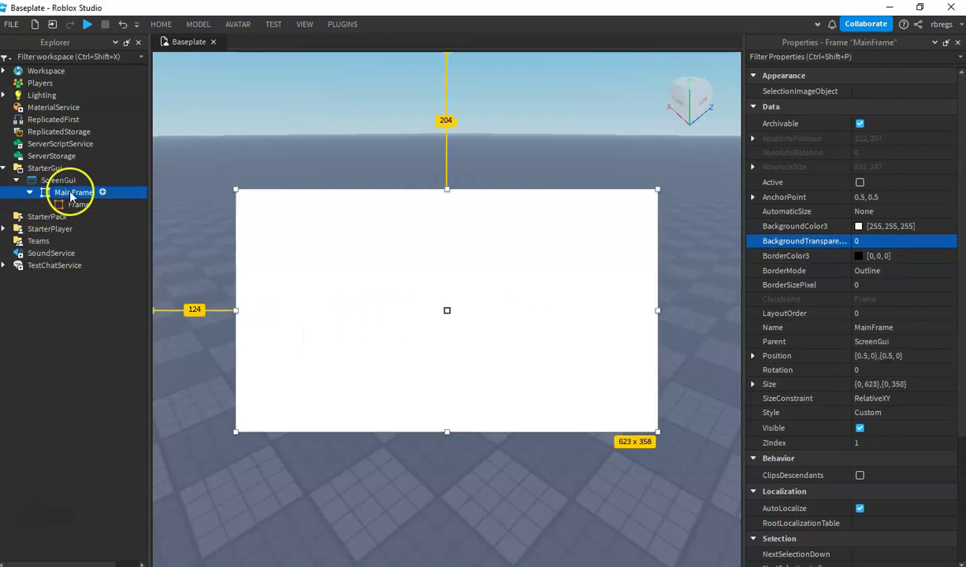
left_click(409, 208)
left_click(859, 226)
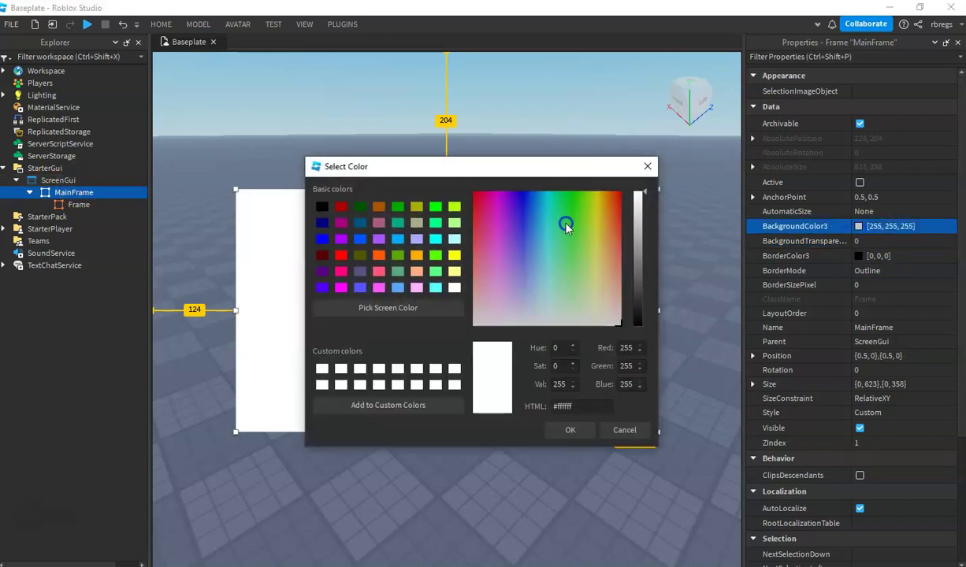
left_click(541, 215)
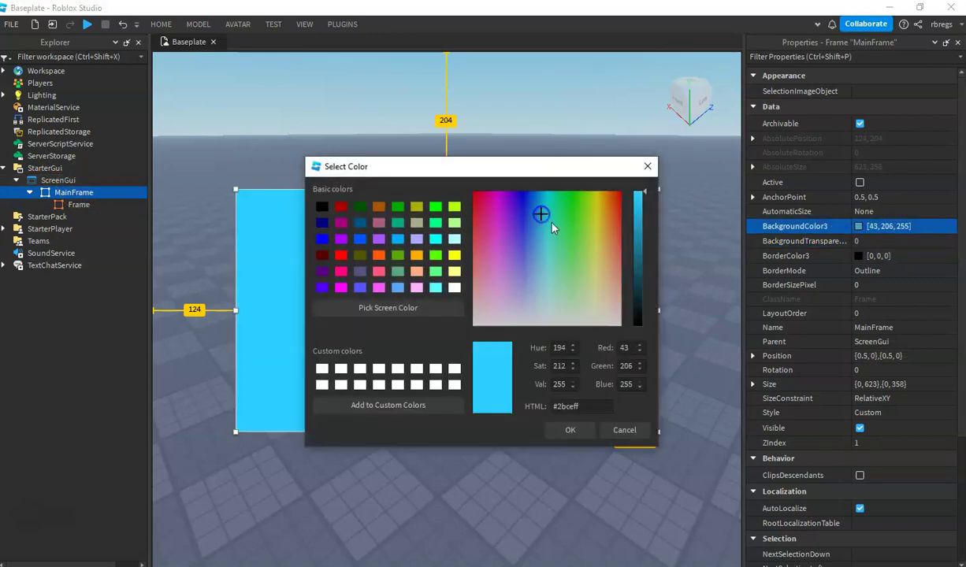
left_click(572, 432)
left_click(922, 93)
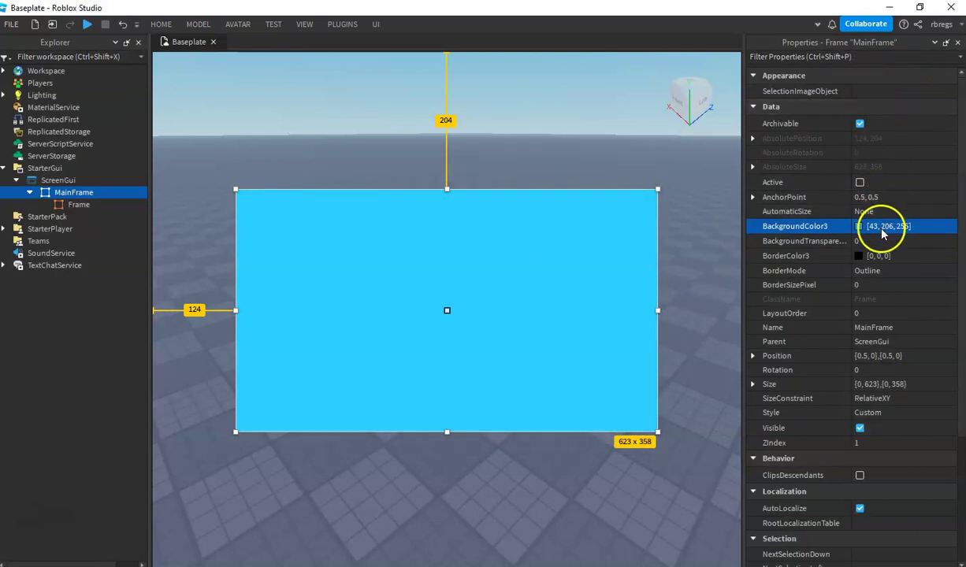
scroll(870, 315, "down", 5)
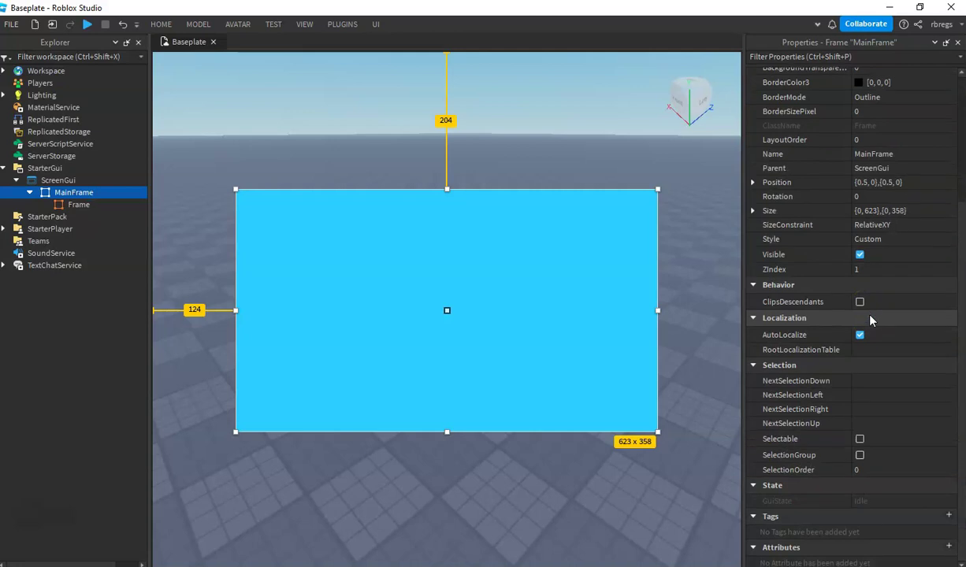
scroll(858, 237, "up", 2)
- Filter properties by 'bo' and set MainFrame's BorderSizePixel to 10
left_click(817, 57)
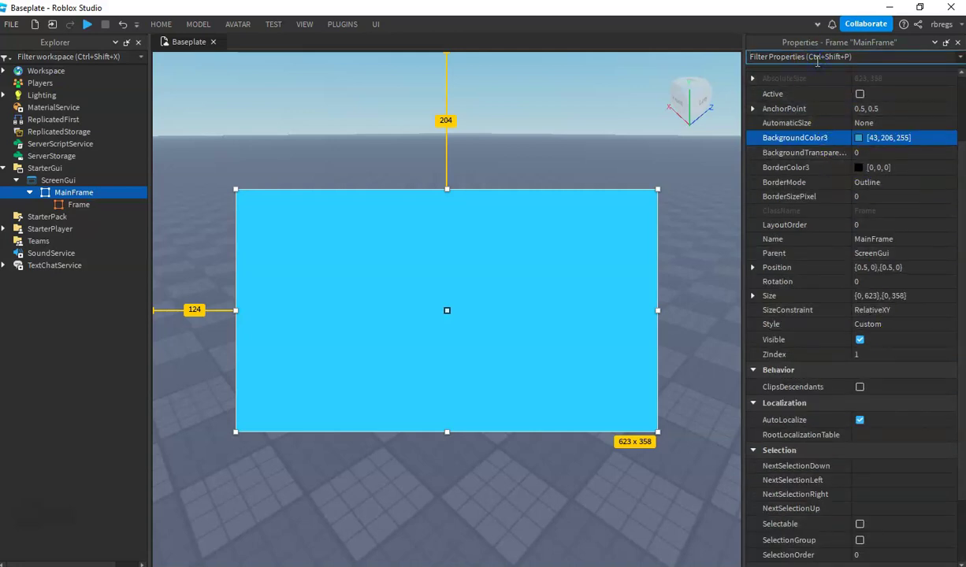
type("bo")
left_click(868, 120)
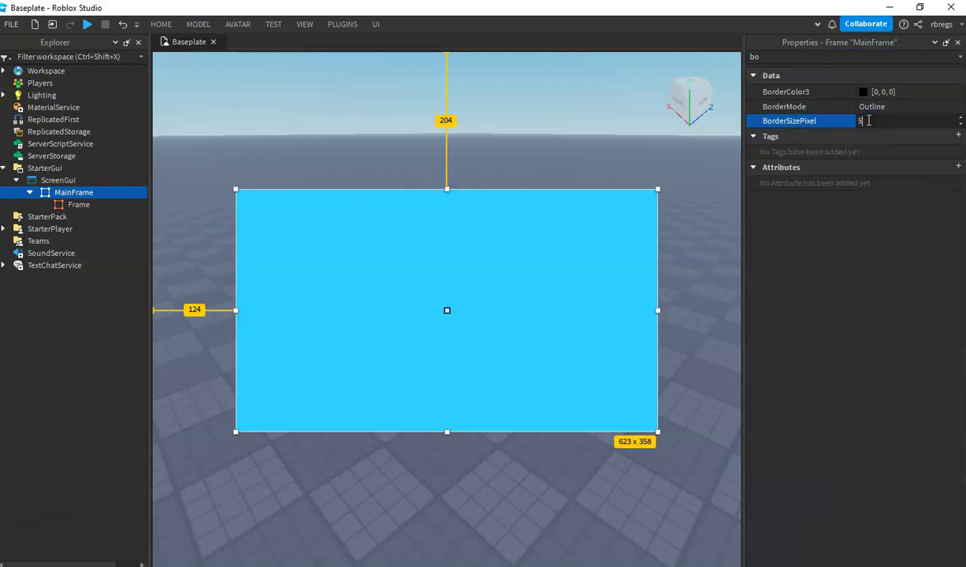
type("10")
key("Return")
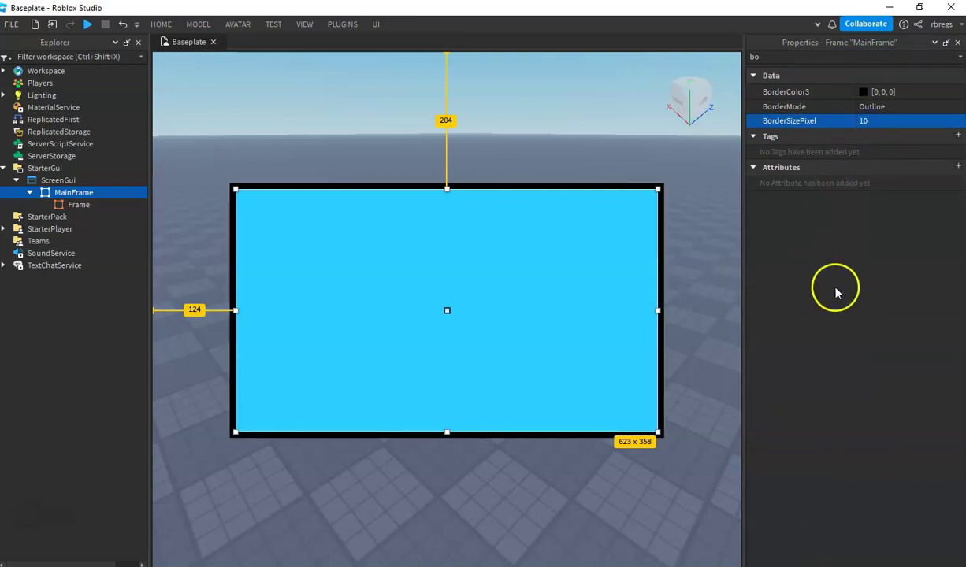
- Insert a TextLabel inside MainFrame
left_click(100, 193)
left_click(35, 244)
left_click(86, 217)
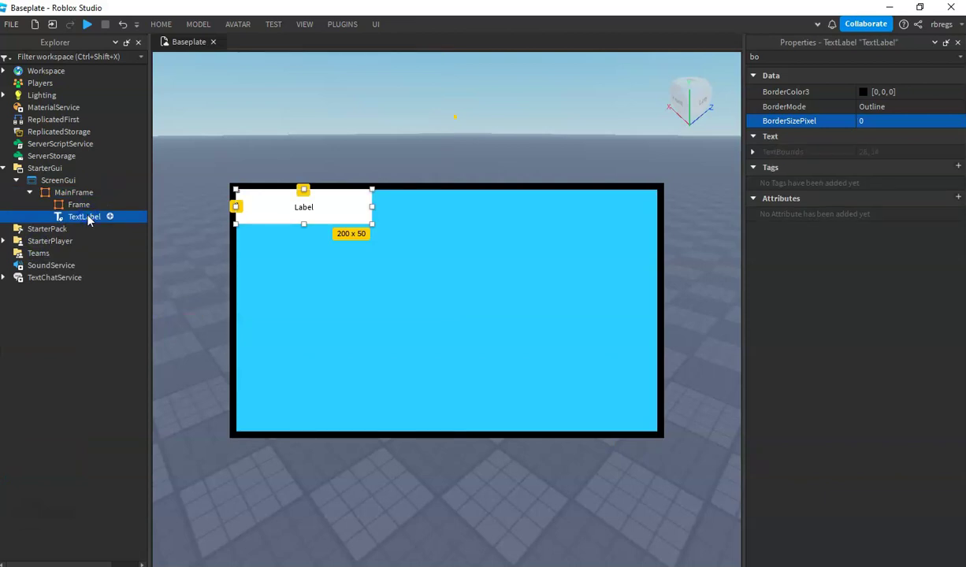
- Move the label to MainFrame's top centre and set its Text to 'Inventory'
left_click_drag(302, 197, 447, 213)
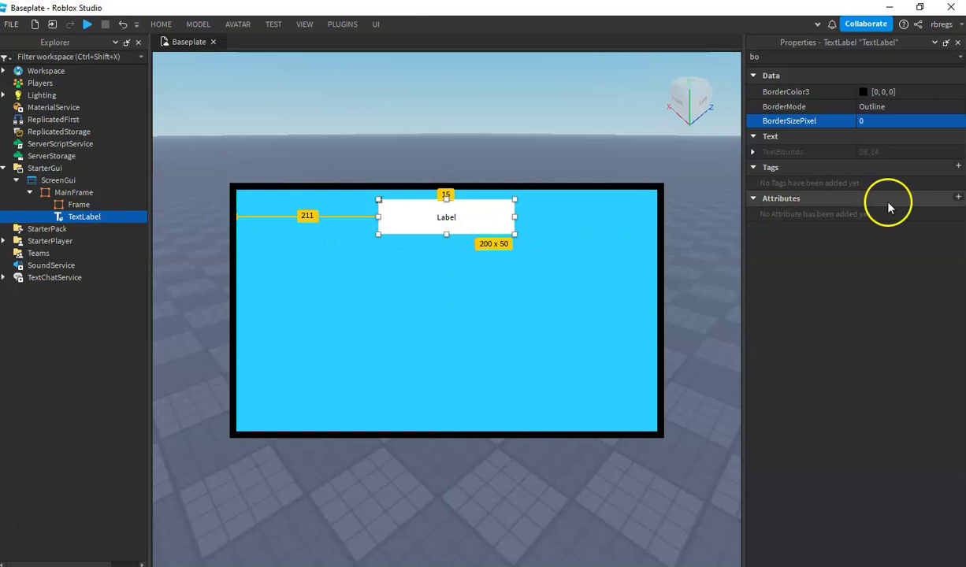
left_click(779, 57)
key("BackSpace")
key("BackSpace")
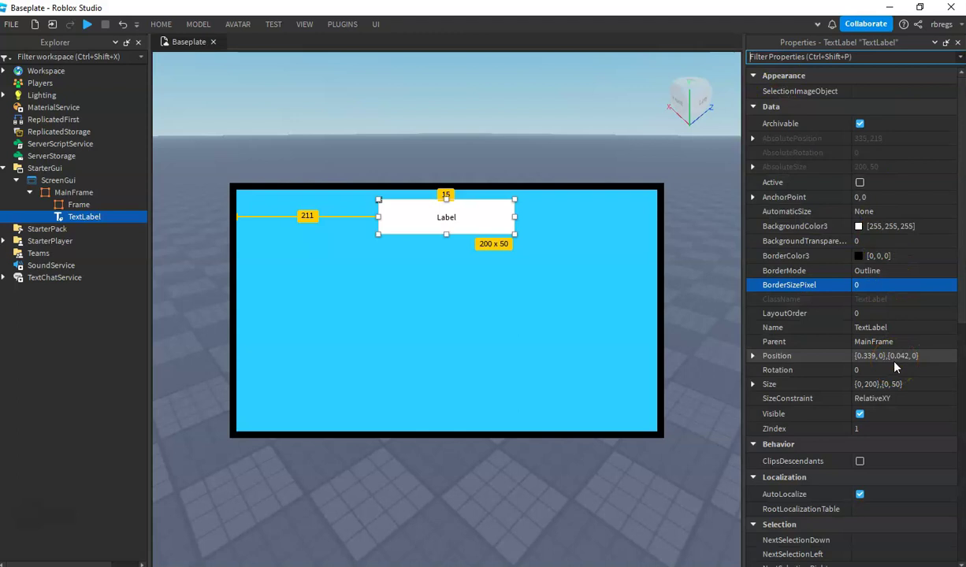
scroll(894, 366, "down", 2)
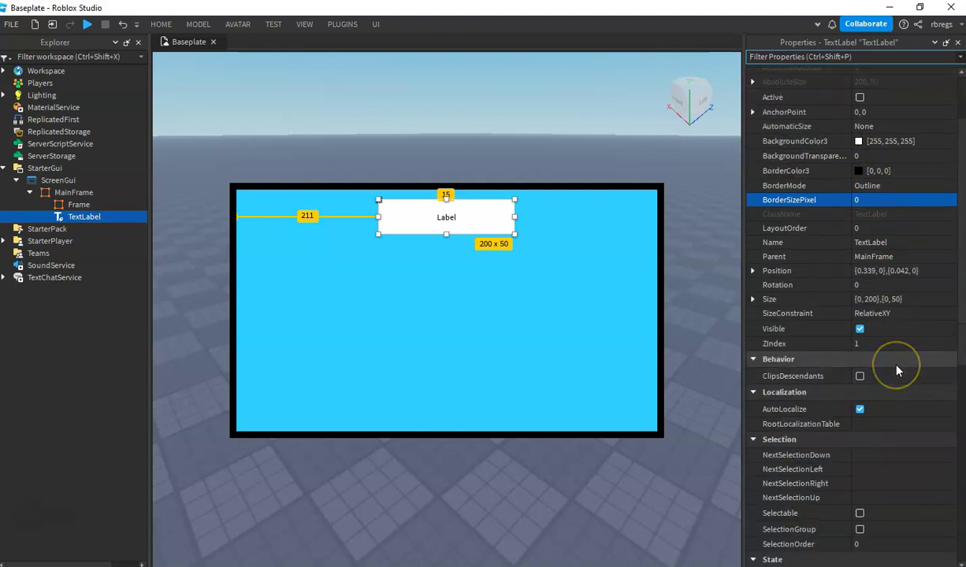
scroll(896, 370, "down", 8)
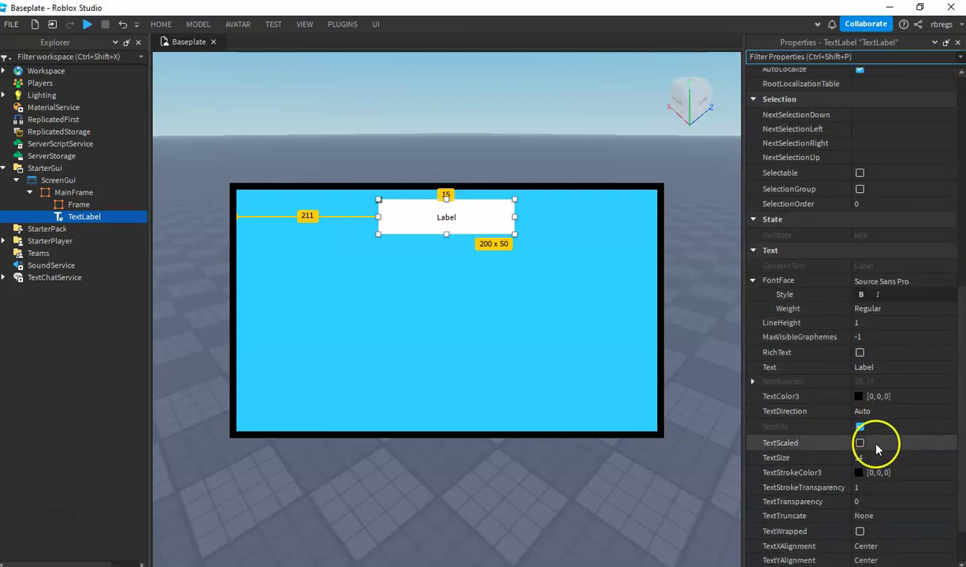
left_click(896, 364)
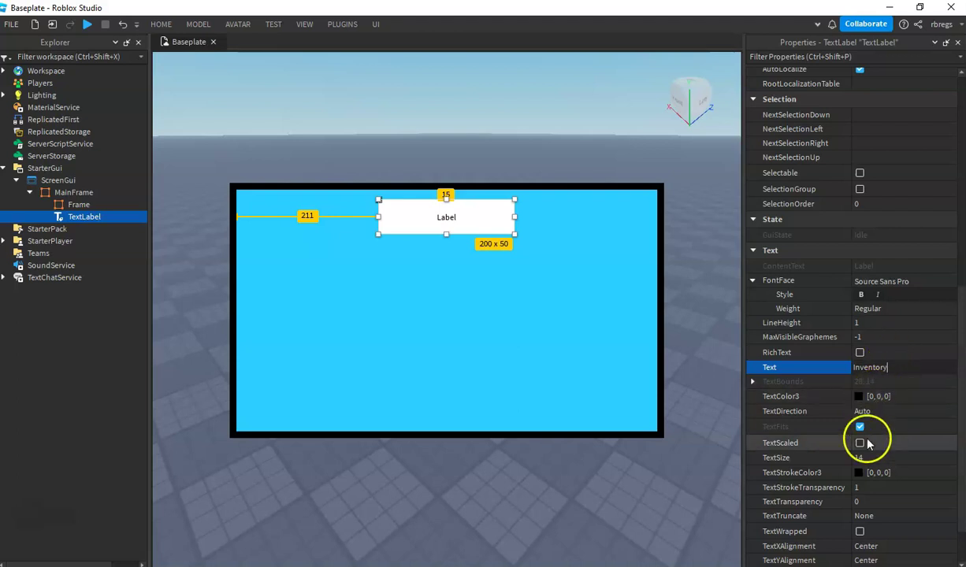
- Make the label TextScaled and bold in the Gotham SSm font
left_click(860, 444)
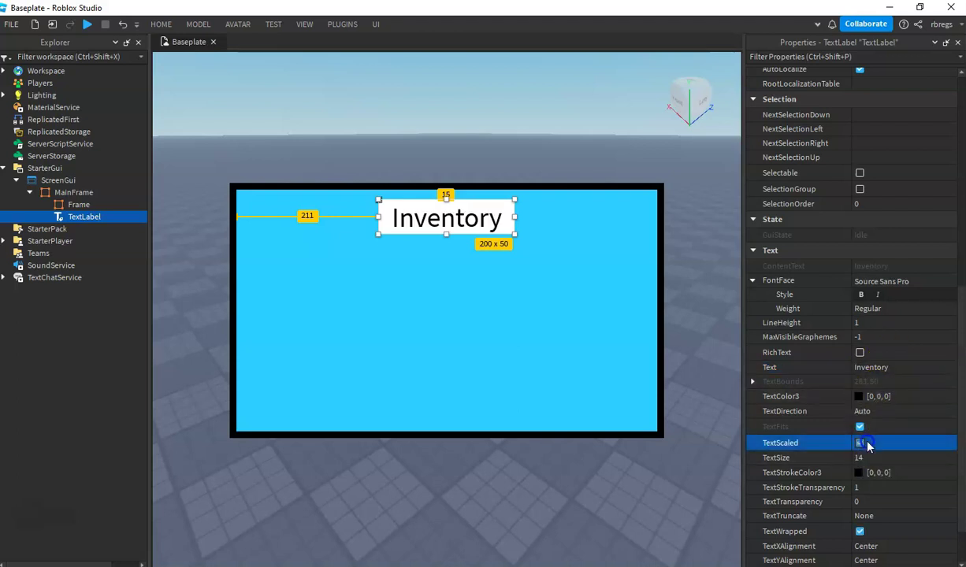
left_click(861, 294)
left_click(887, 282)
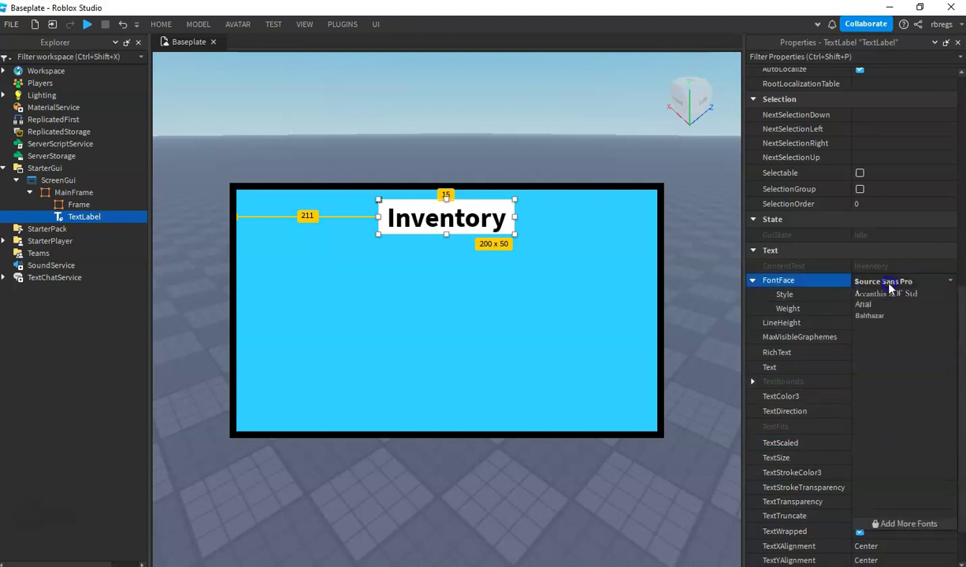
left_click(881, 296)
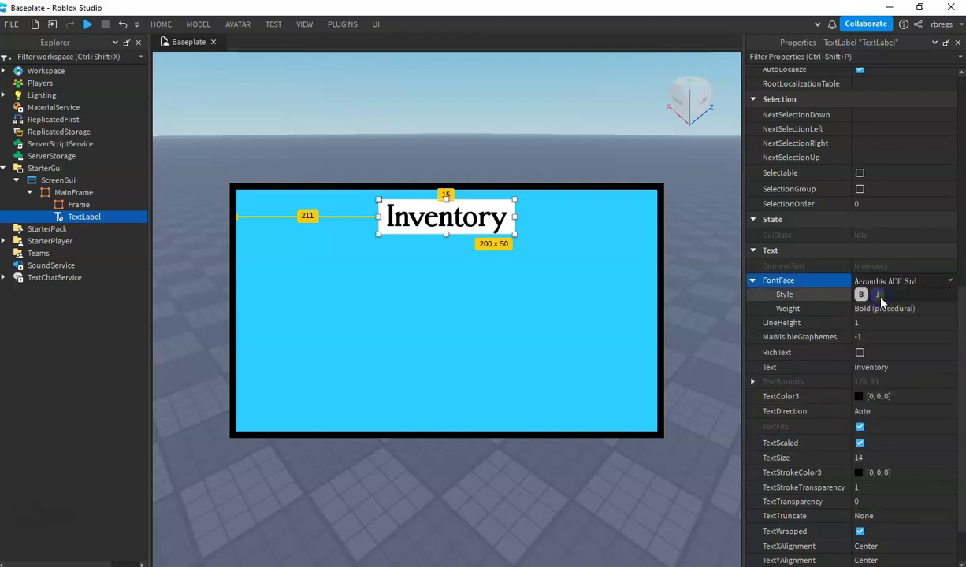
left_click(906, 282)
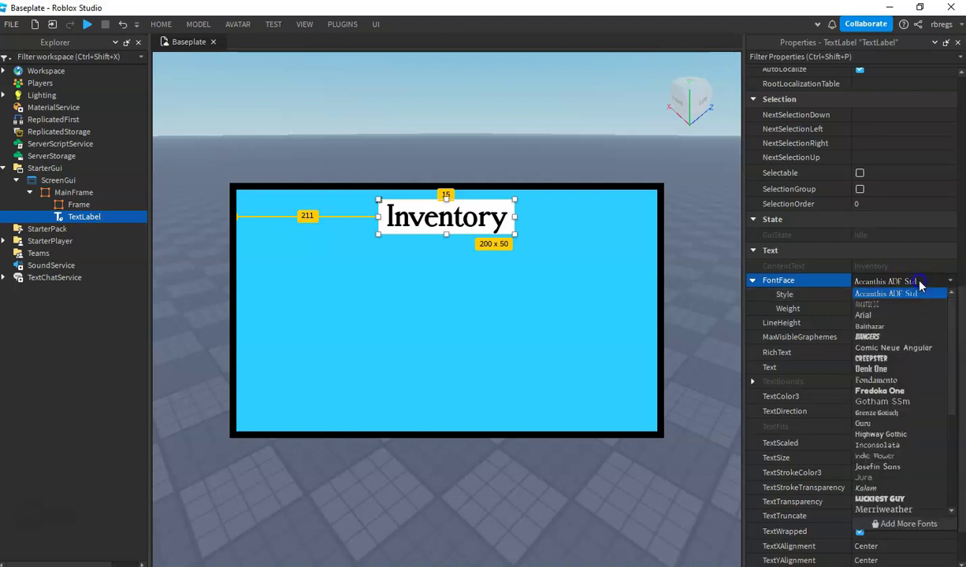
left_click(878, 368)
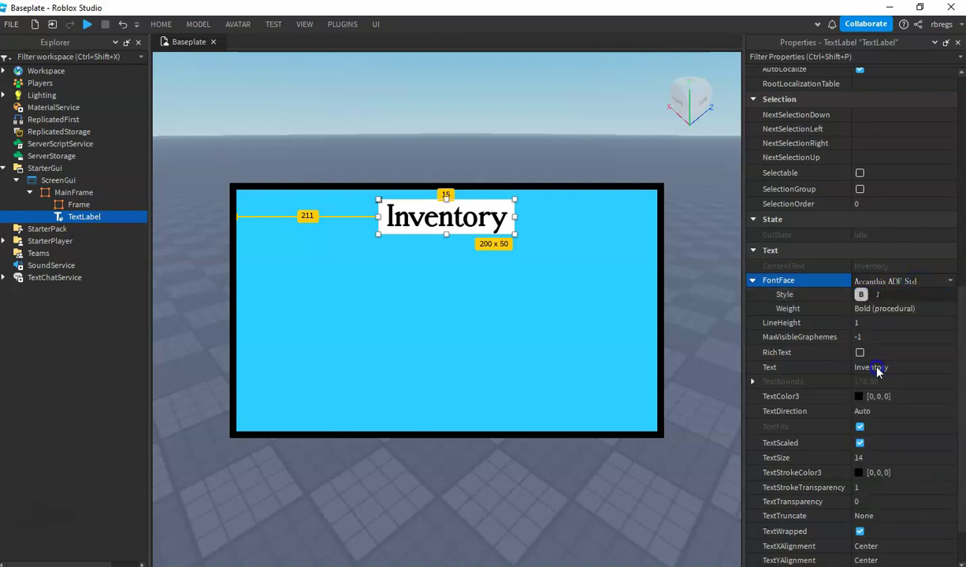
left_click(882, 282)
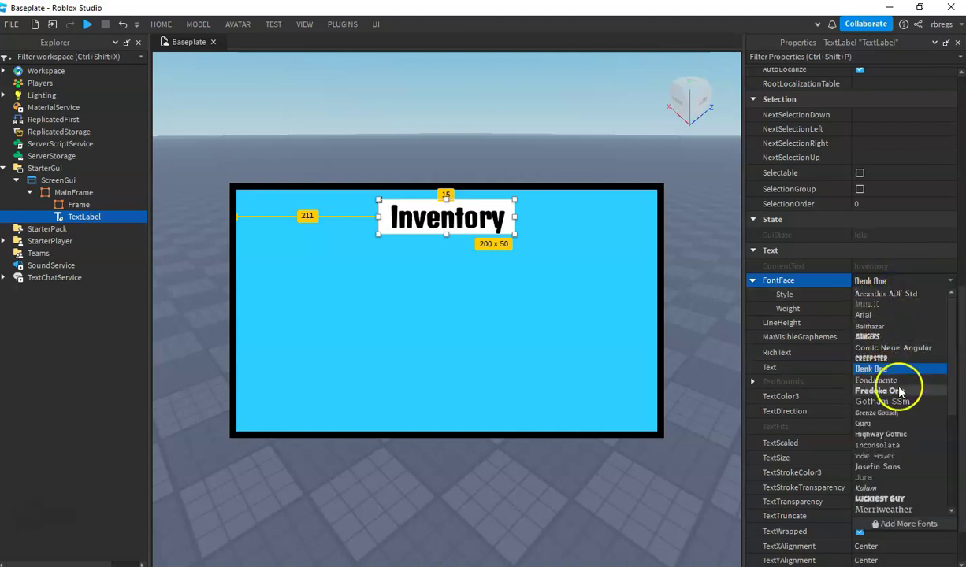
left_click(867, 402)
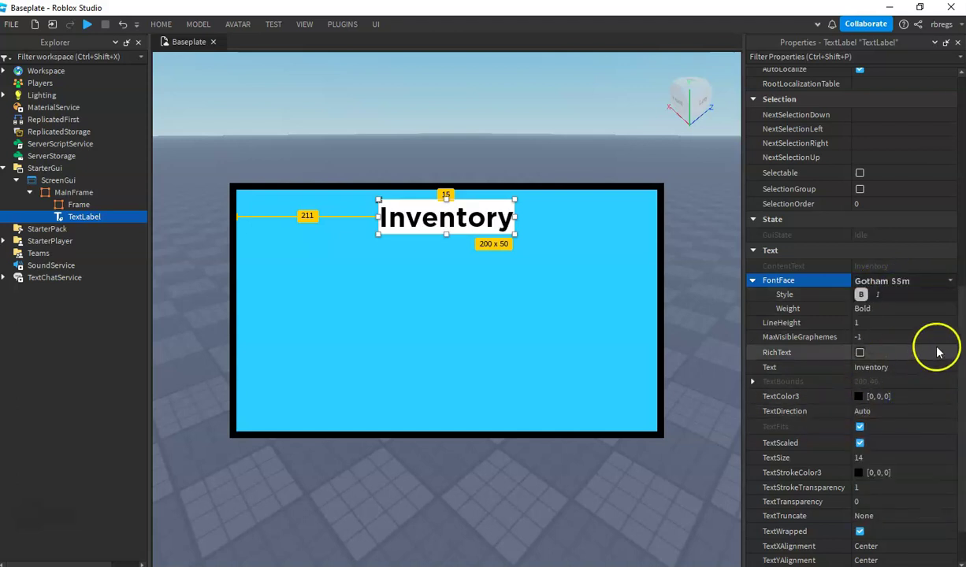
scroll(867, 229, "up", 10)
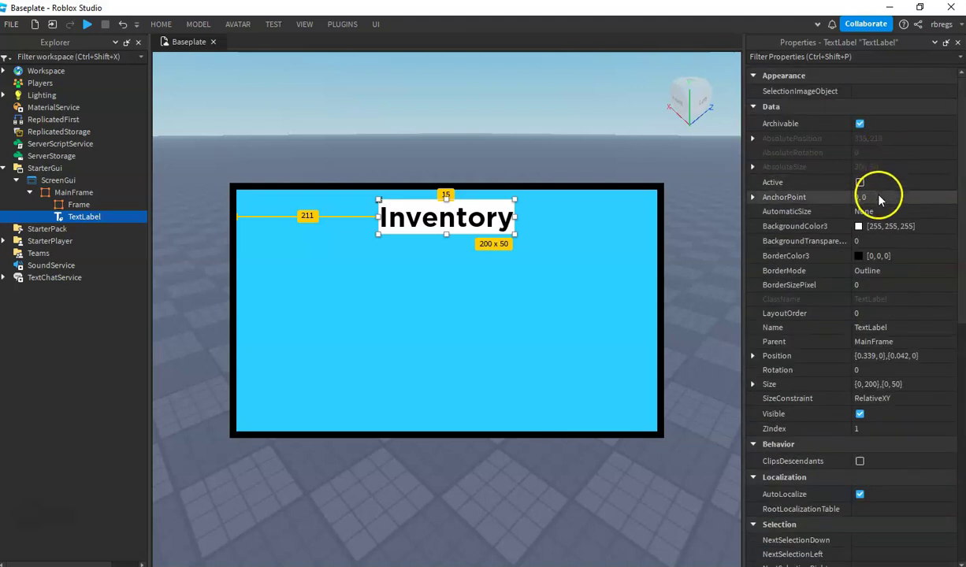
- Set the Inventory label's BackgroundTransparency to 1
left_click(863, 240)
type("1")
key("Return")
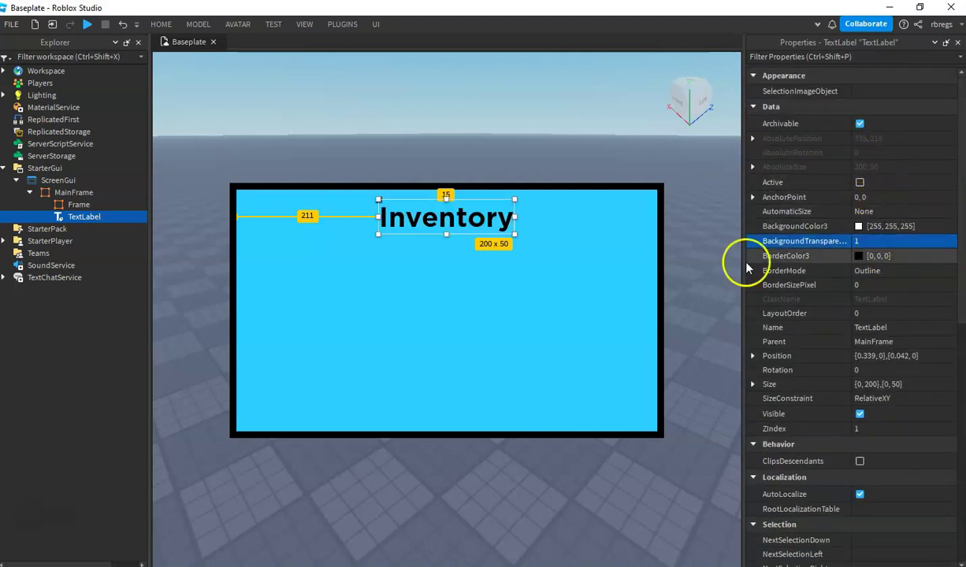
- Make the inner frame briefly opaque, nudge it slightly right, then make it transparent again
left_click(75, 204)
left_click_drag(82, 217, 98, 217)
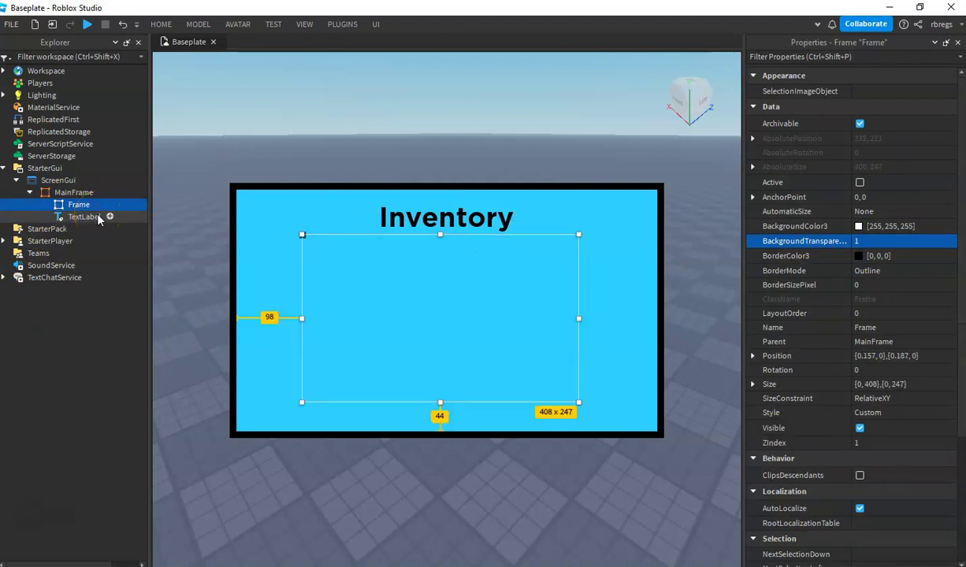
left_click(867, 241)
type("0")
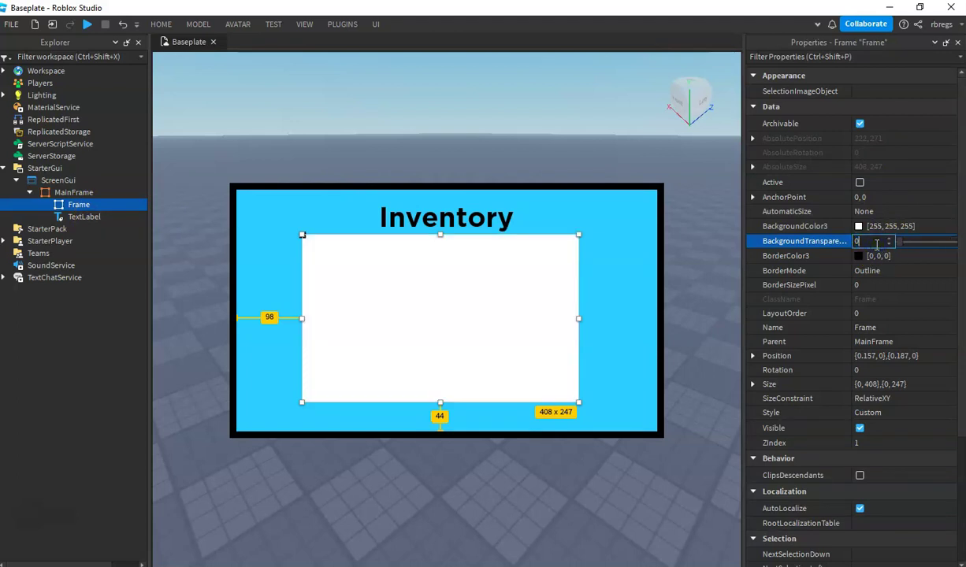
left_click(910, 281)
left_click_drag(434, 305, 441, 304)
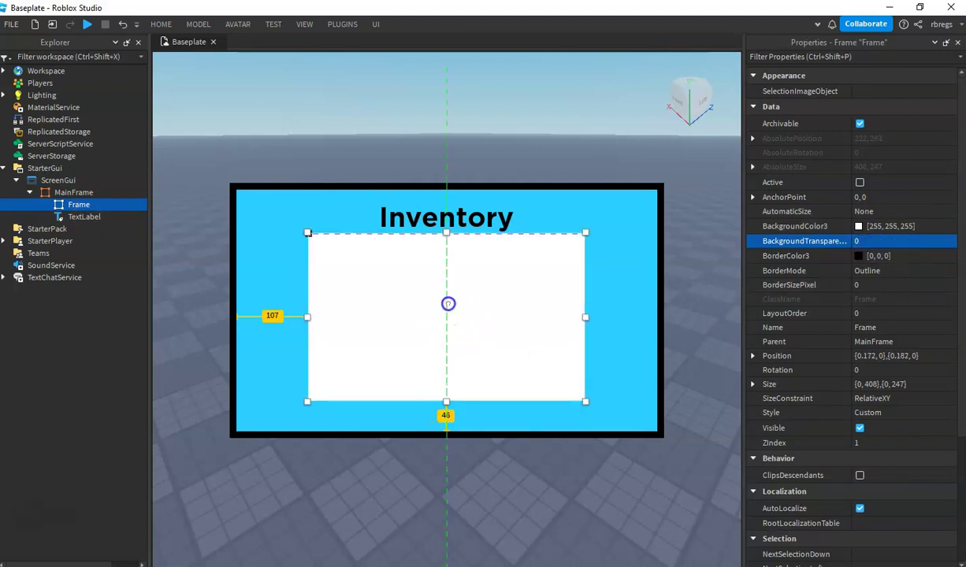
key("Return")
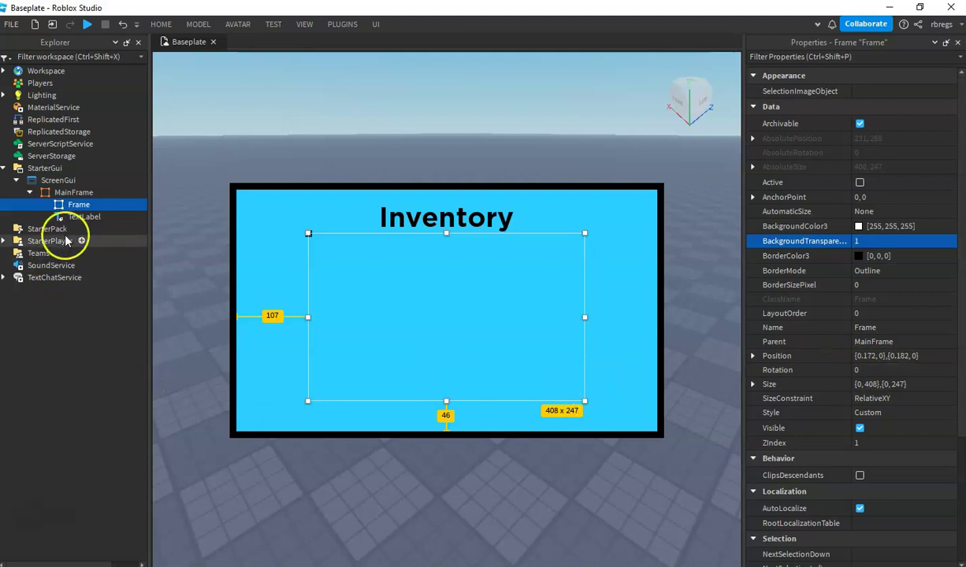
- Rename the inner frame to 'Holder' and collapse MainFrame
left_click(90, 217)
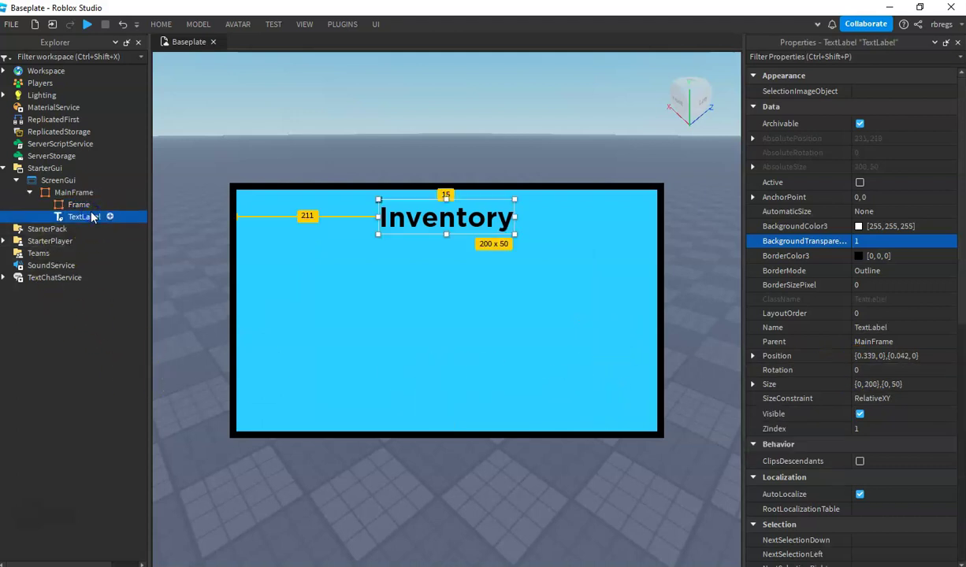
double_click(77, 205)
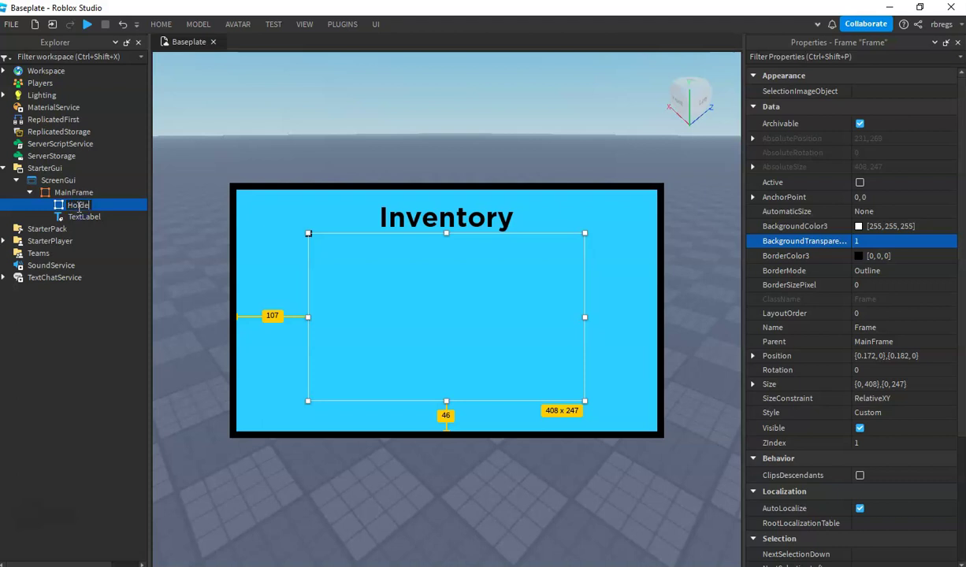
key("Return")
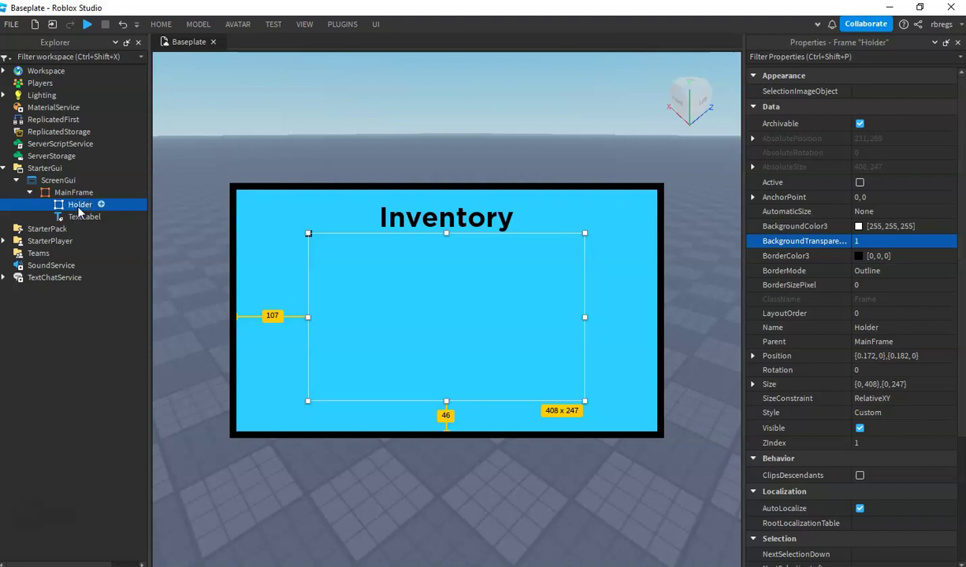
left_click(30, 193)
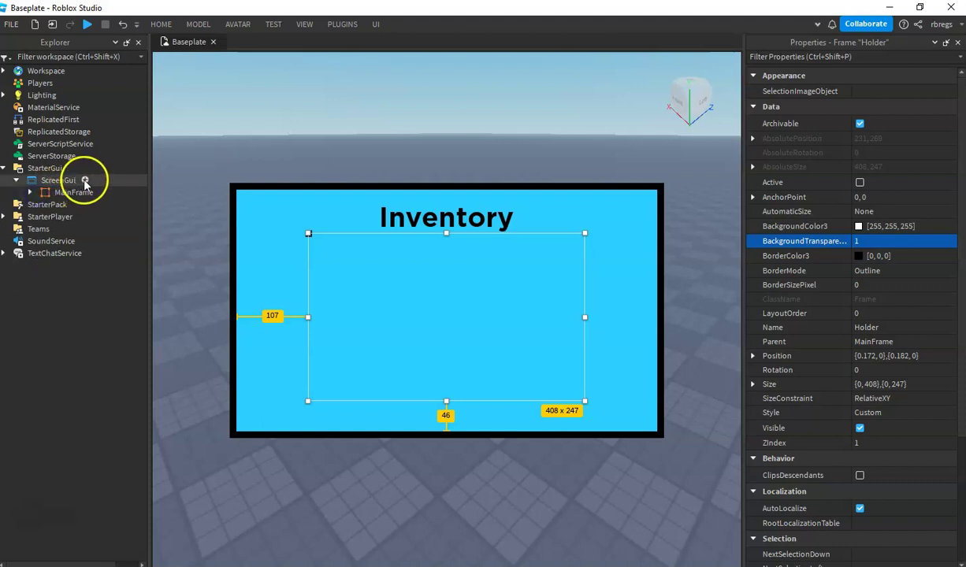
- Insert a TextButton under ScreenGui and drag it to the lower left
left_click(86, 181)
left_click(36, 246)
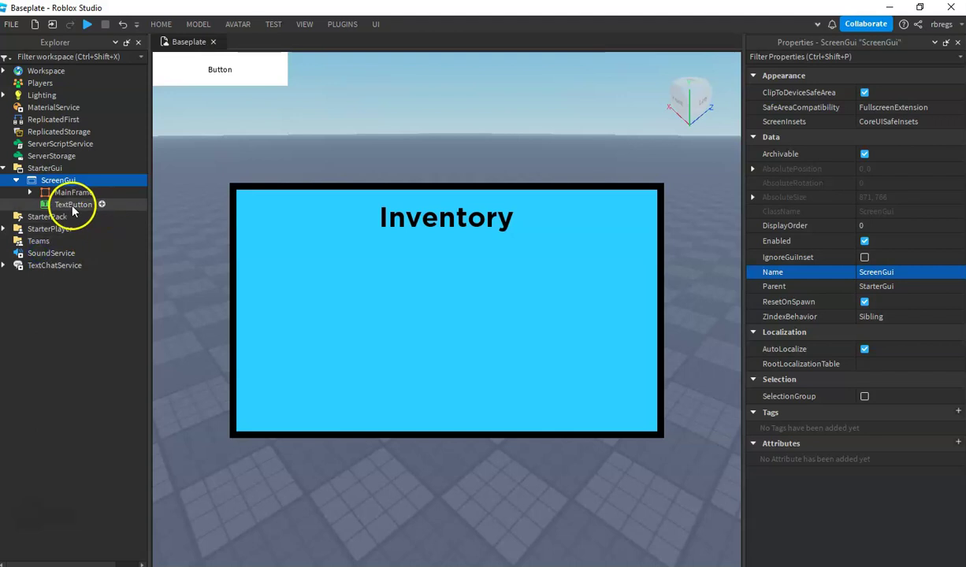
left_click(101, 192)
left_click(103, 182)
left_click(84, 204)
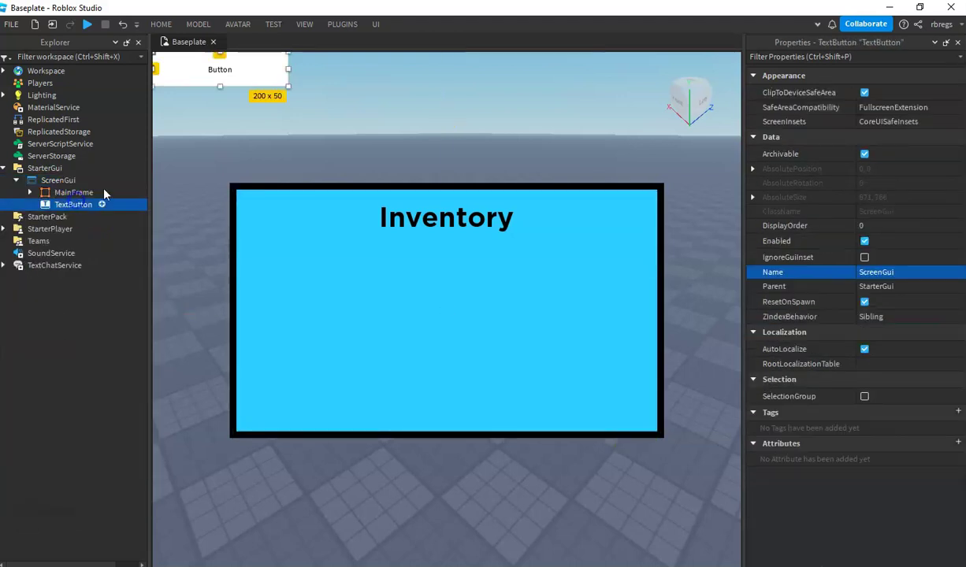
left_click_drag(216, 70, 223, 489)
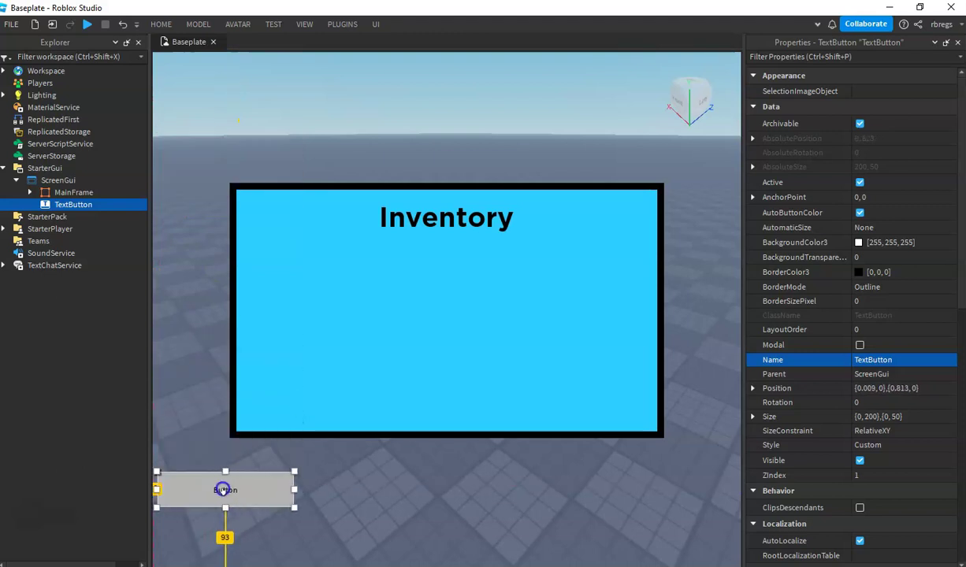
- Try renaming the button to 'Open Inventory' in its Name property
left_click(913, 366)
type("Open Invento")
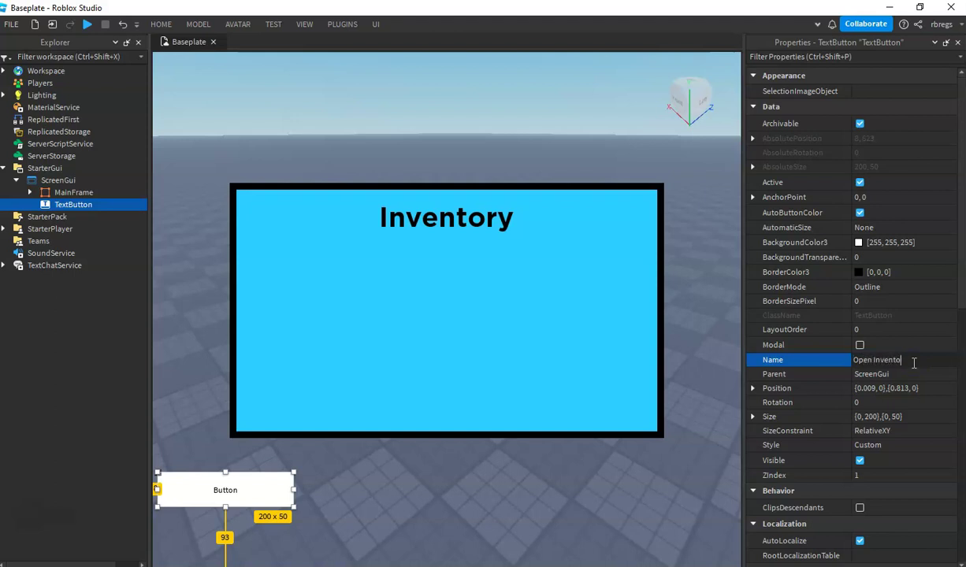
key("Return")
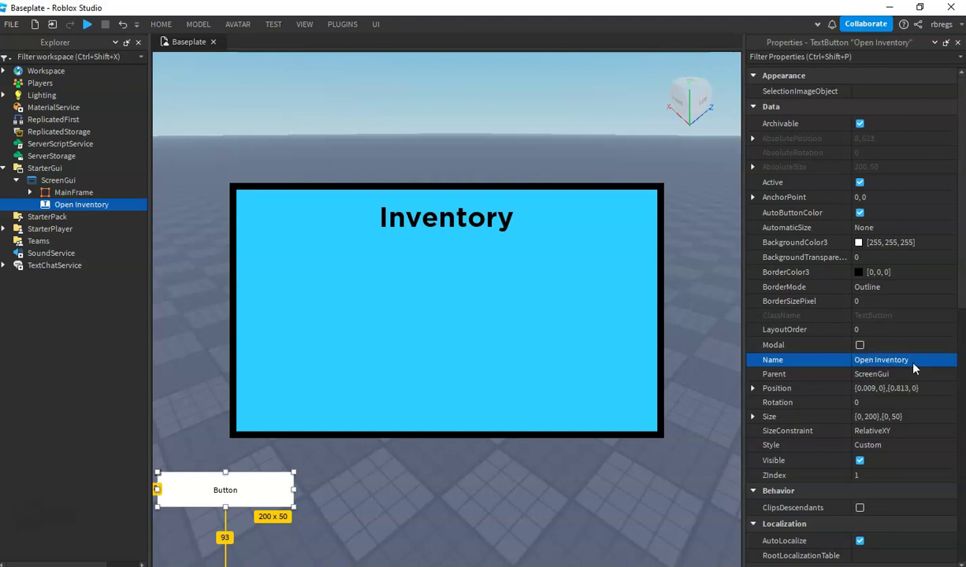
left_click(914, 365)
key("ctrl+c")
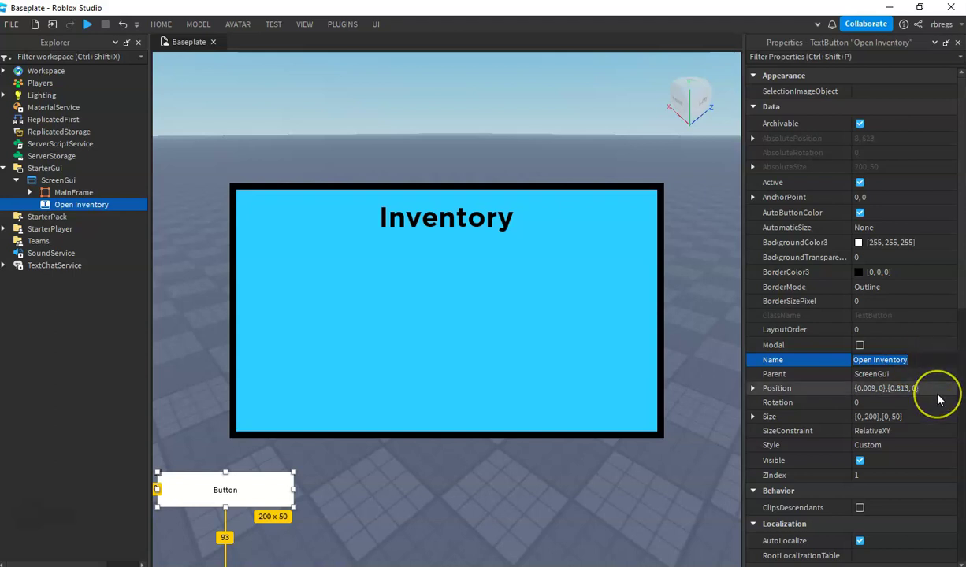
left_click(923, 446)
- Undo the rename and set the button text to 'Open Inventory', scaled and bold
key("ctrl+z")
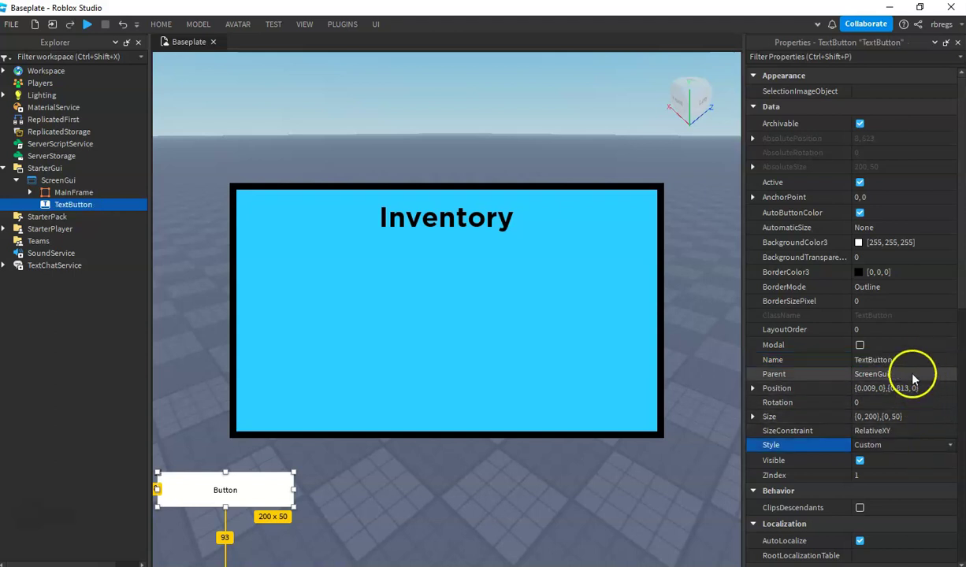
scroll(894, 473, "down", 9)
scroll(892, 498, "down", 2)
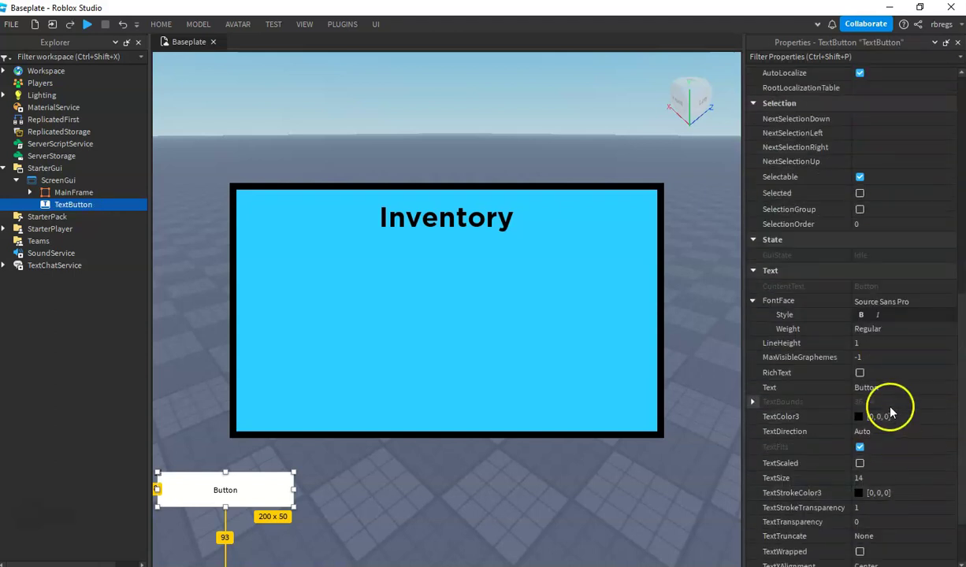
left_click(900, 389)
key("ctrl+v")
key("Return")
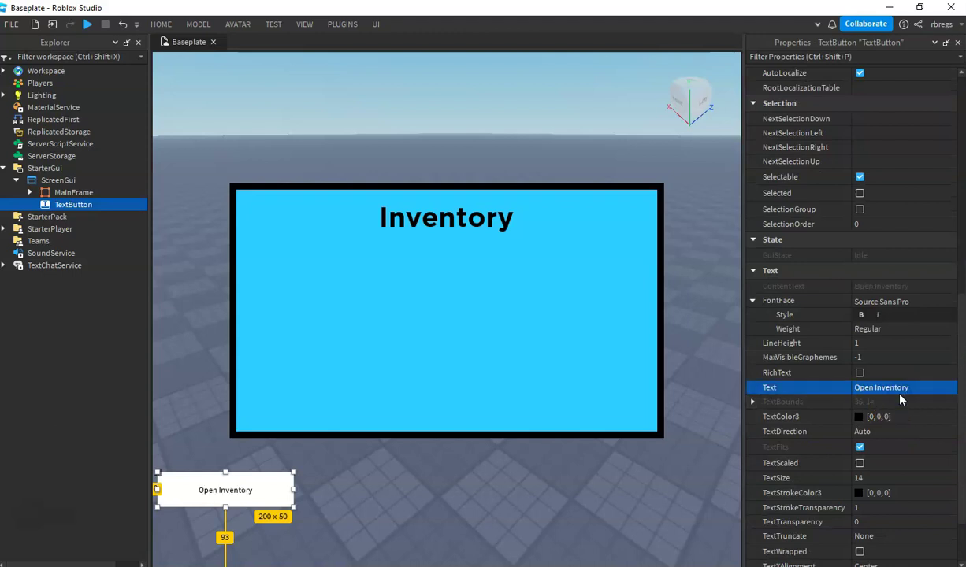
left_click(860, 463)
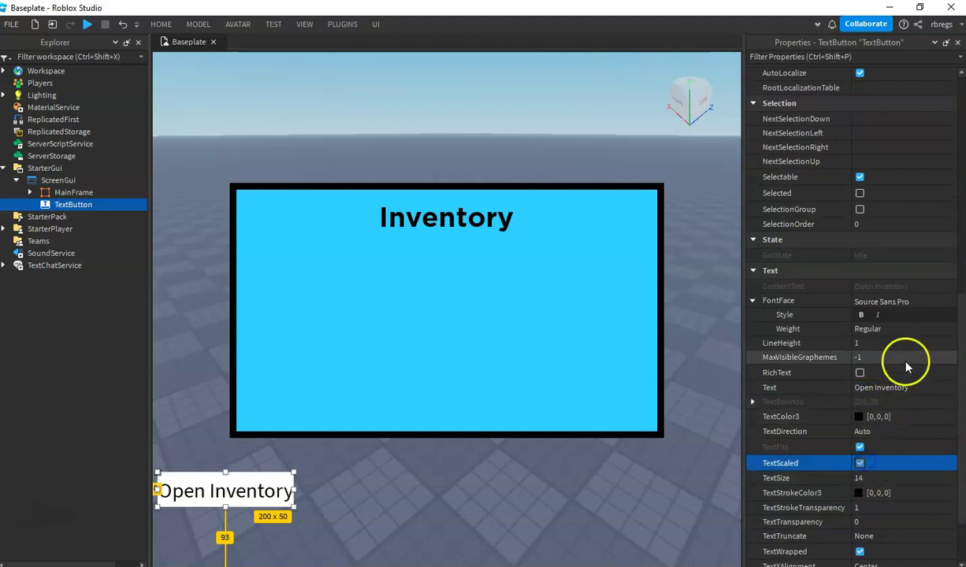
left_click(861, 315)
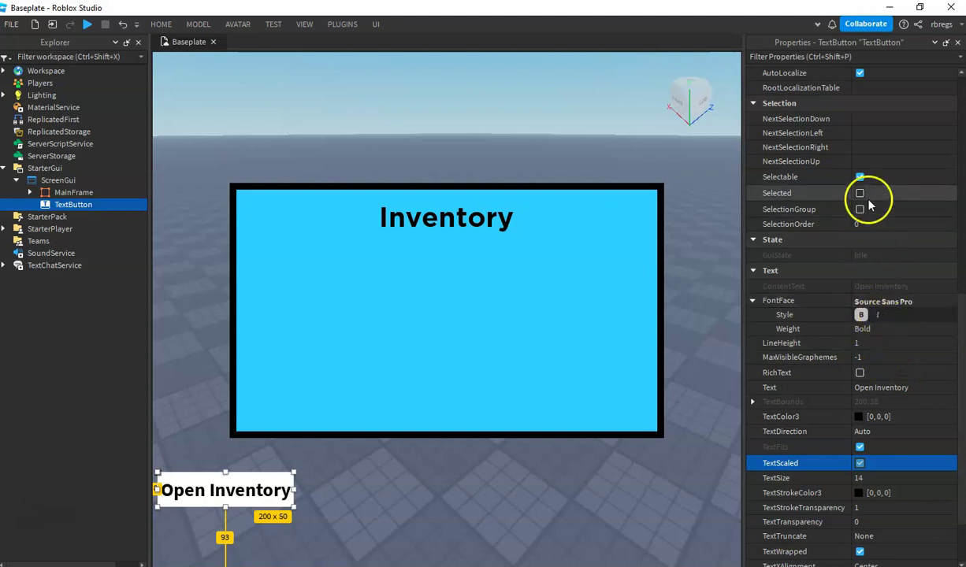
- Give the button a cyan 96, 255, 244 background colour
scroll(869, 204, "up", 10)
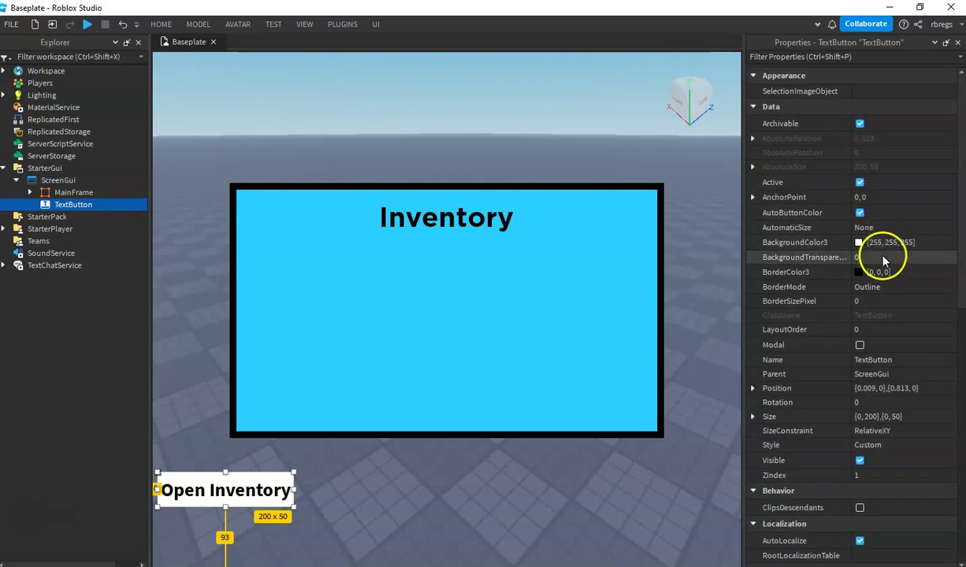
left_click(879, 244)
left_click(858, 242)
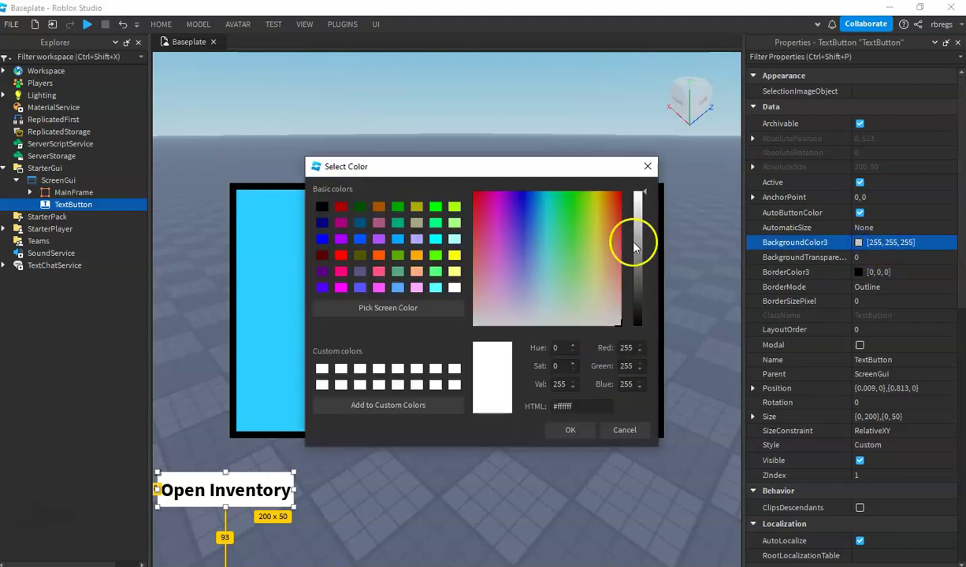
left_click(548, 245)
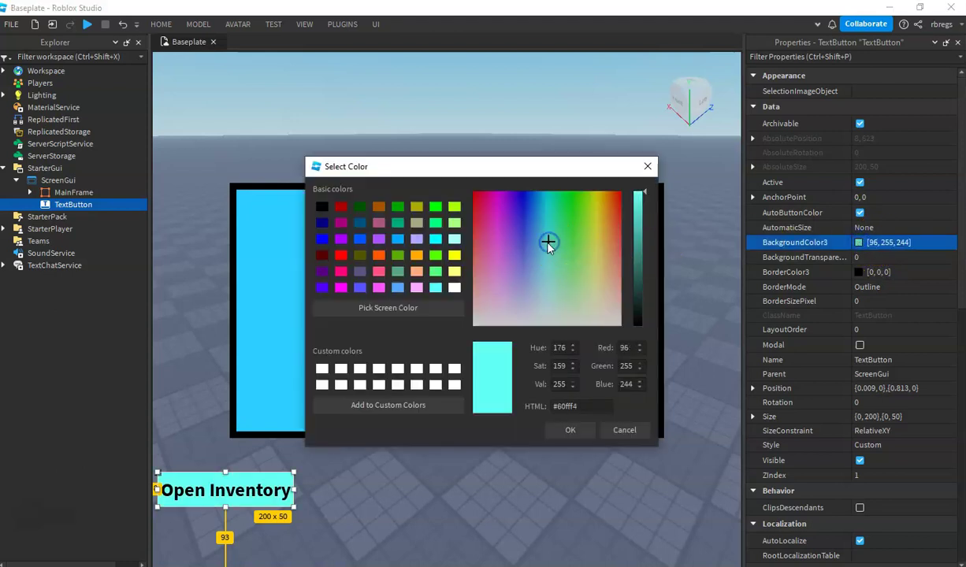
left_click(566, 430)
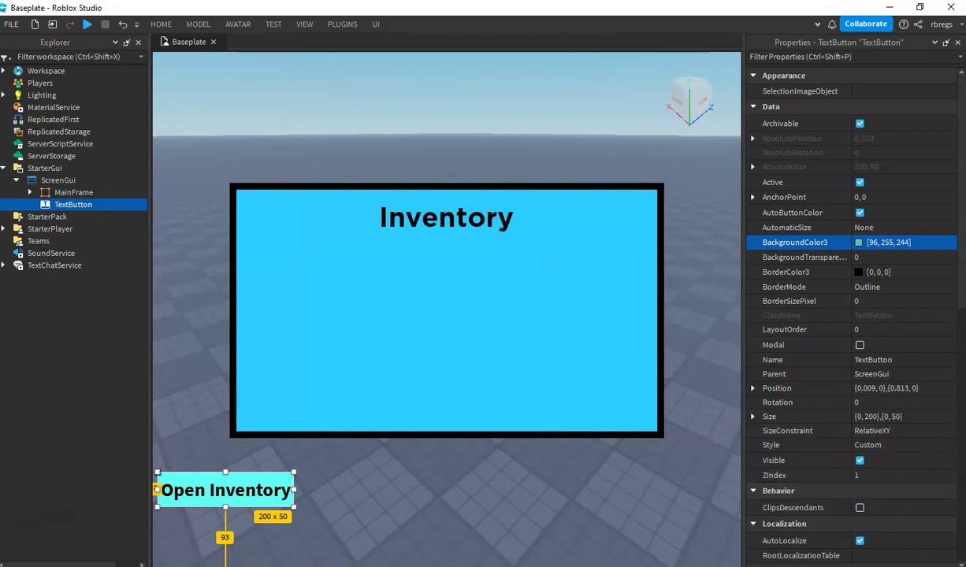
left_click(73, 192)
scroll(858, 424, "down", 5)
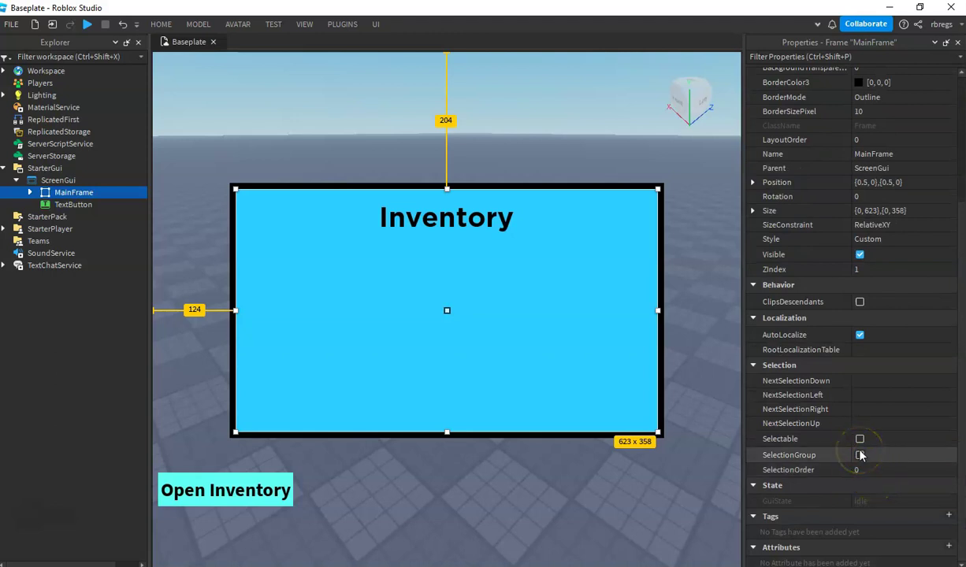
- Turn off MainFrame's Visible property, then open TextButton's insert list
left_click(859, 254)
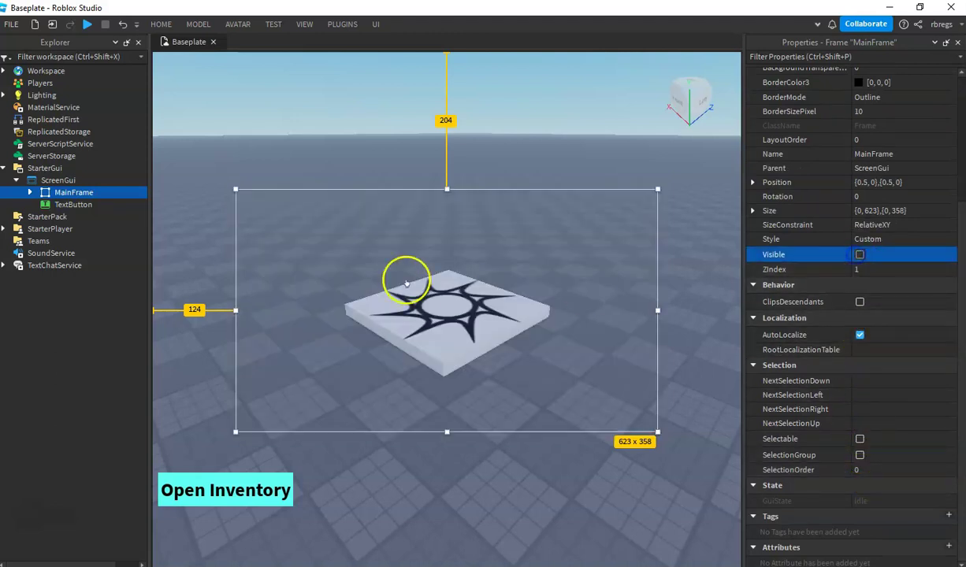
left_click(71, 207)
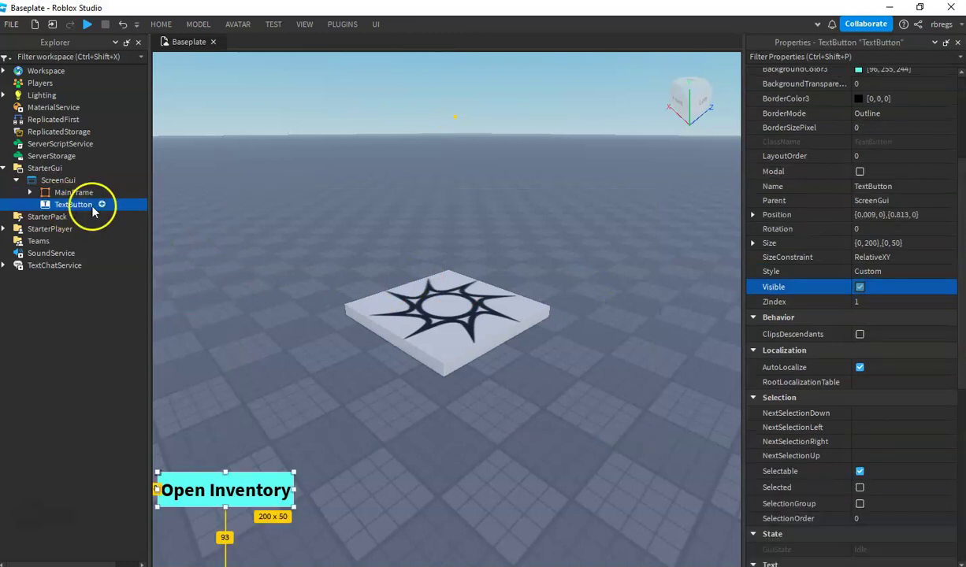
left_click(103, 205)
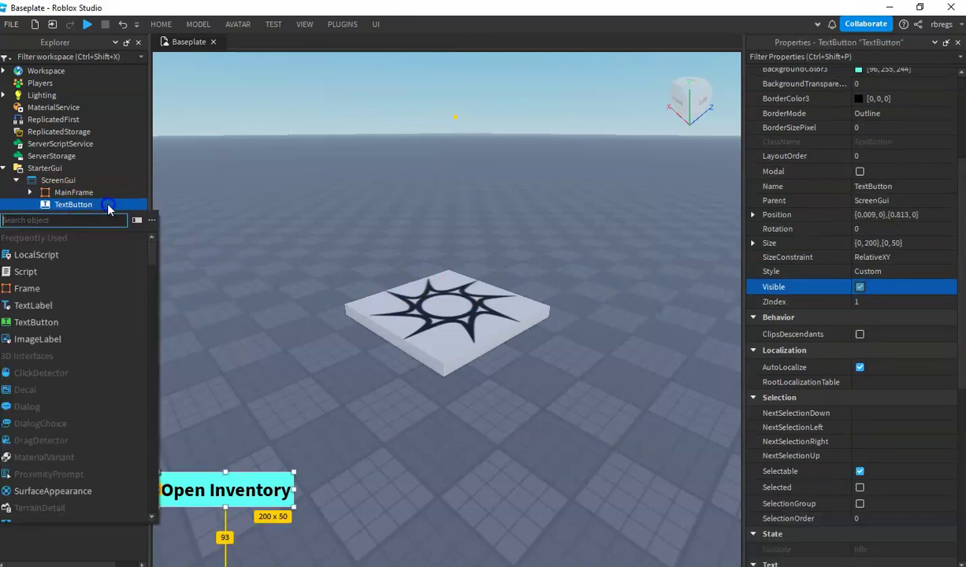
- Add a LocalScript to the button, replacing its placeholder print with 'local button = script.Parent'
left_click(39, 265)
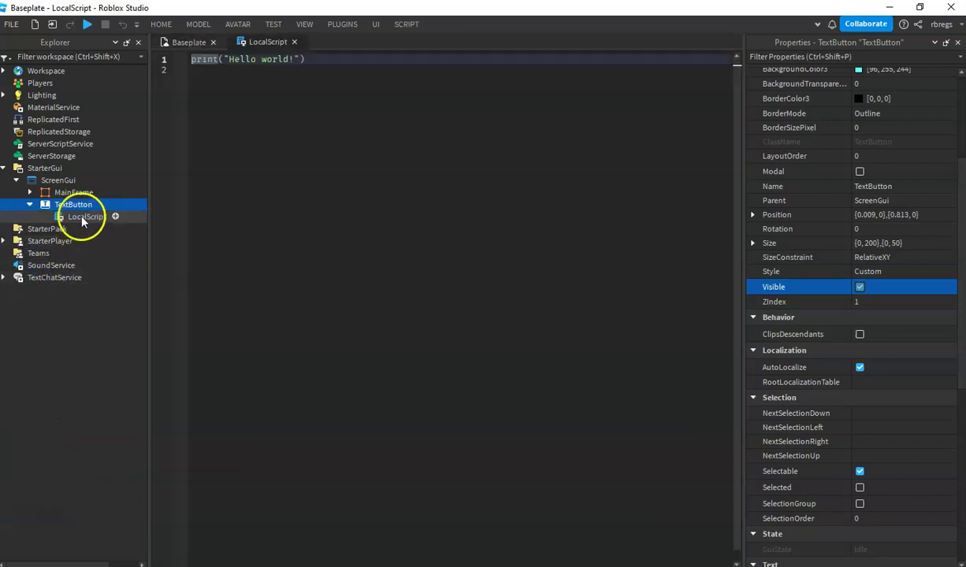
left_click(80, 217)
left_click_drag(191, 59, 305, 126)
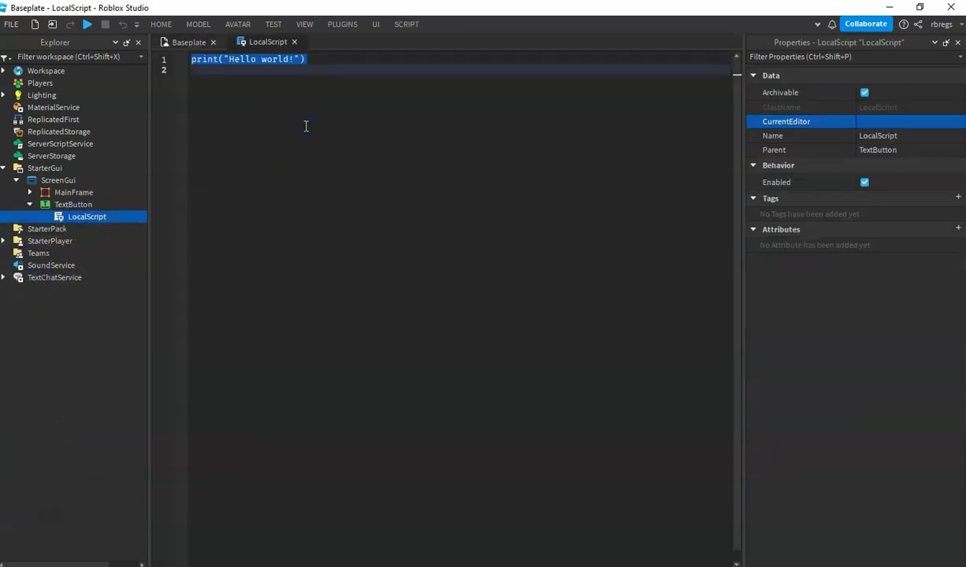
key("BackSpace")
type("local")
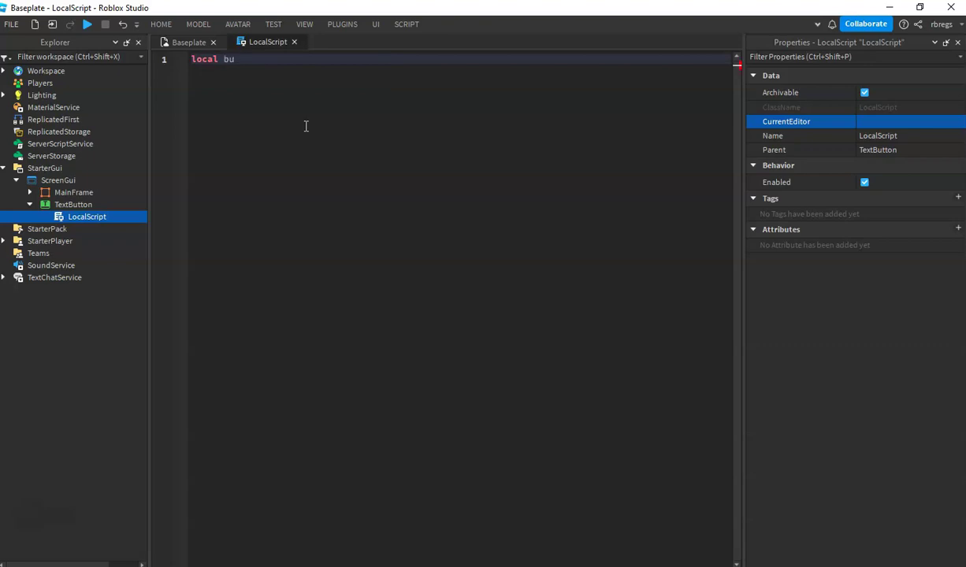
type("button = script.")
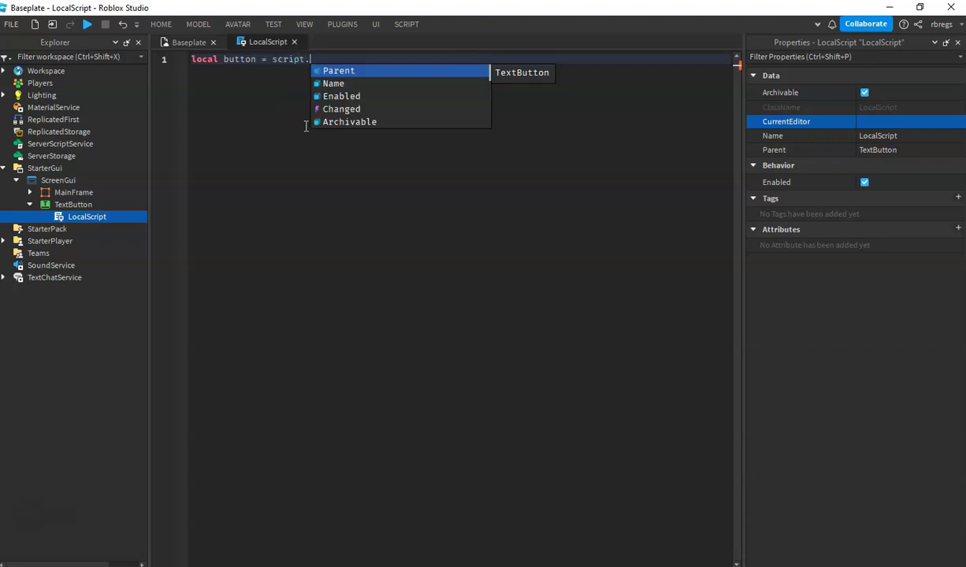
key("Tab")
key("Return")
- Begin the InventoryFrame variable from script.Parent, checking the button and MainFrame positions in the Explorer
type("local fram")
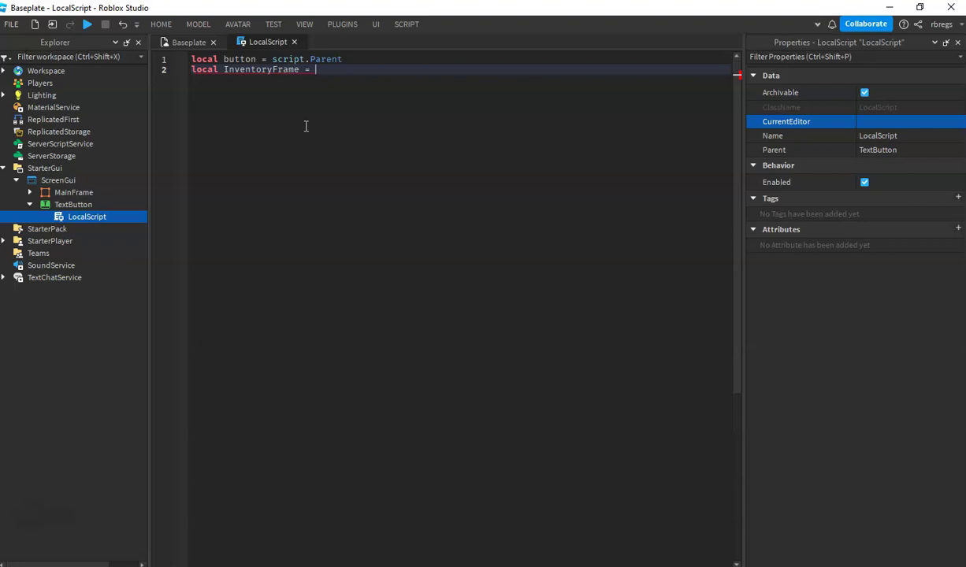
type("s")
key("Tab")
type(".Pare")
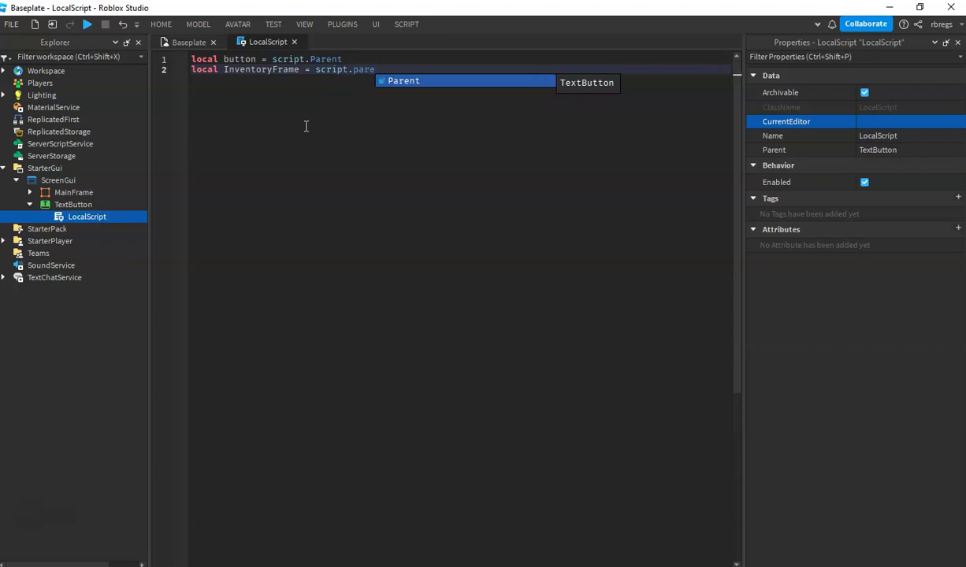
key("Tab")
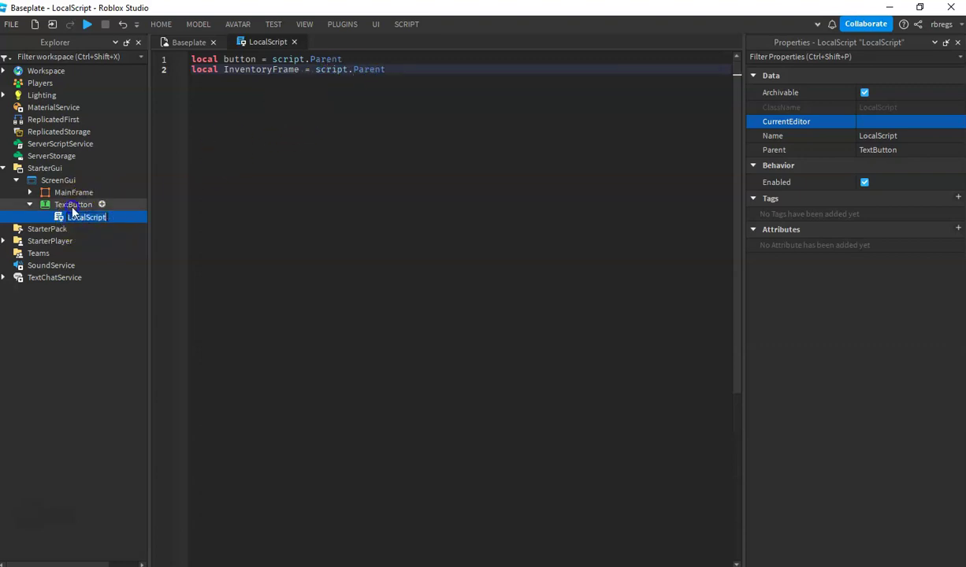
left_click(72, 207)
mouse_move(71, 210)
left_mouse_down()
mouse_move(47, 205)
mouse_move(66, 201)
left_mouse_up()
left_click(66, 197)
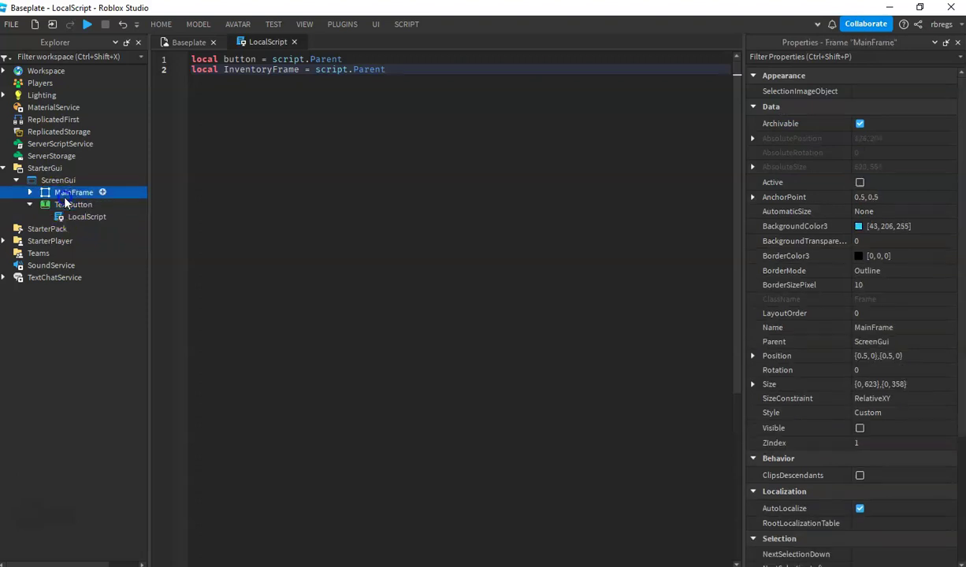
left_click(411, 70)
- Finish line 2 as script.Parent.Parent:WaitForChild("MainFrame")
type(".P")
key("Tab")
type(":W")
key("Tab")
type("\"")
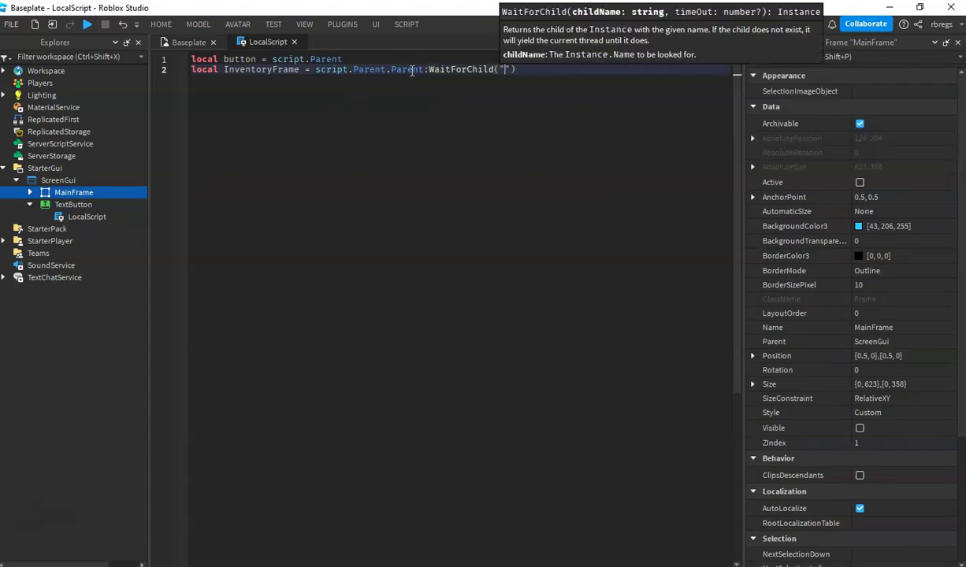
type("M")
key("Tab")
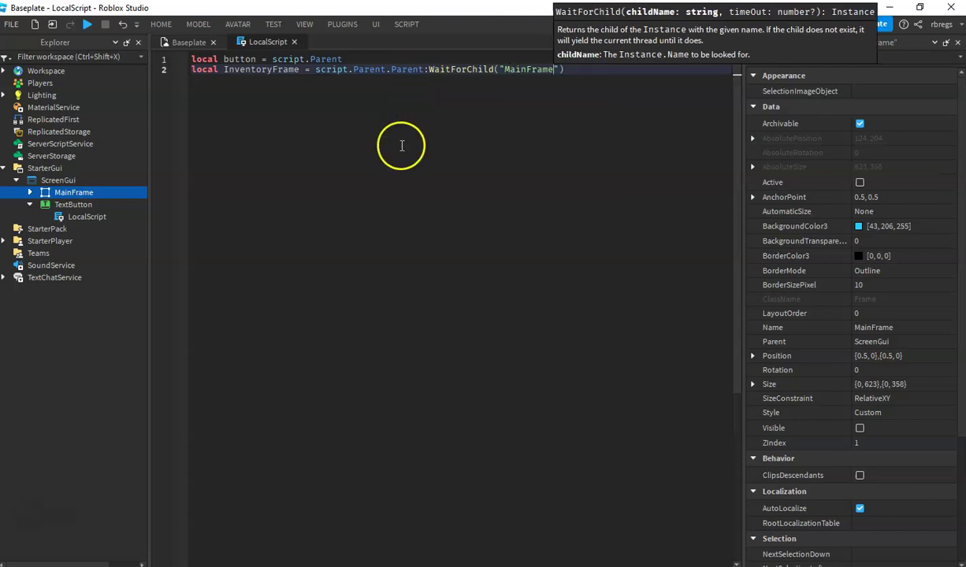
key("End")
- Trace line 2's path in the Explorer: LocalScript, TextButton, ScreenGui, then MainFrame
left_click(86, 217)
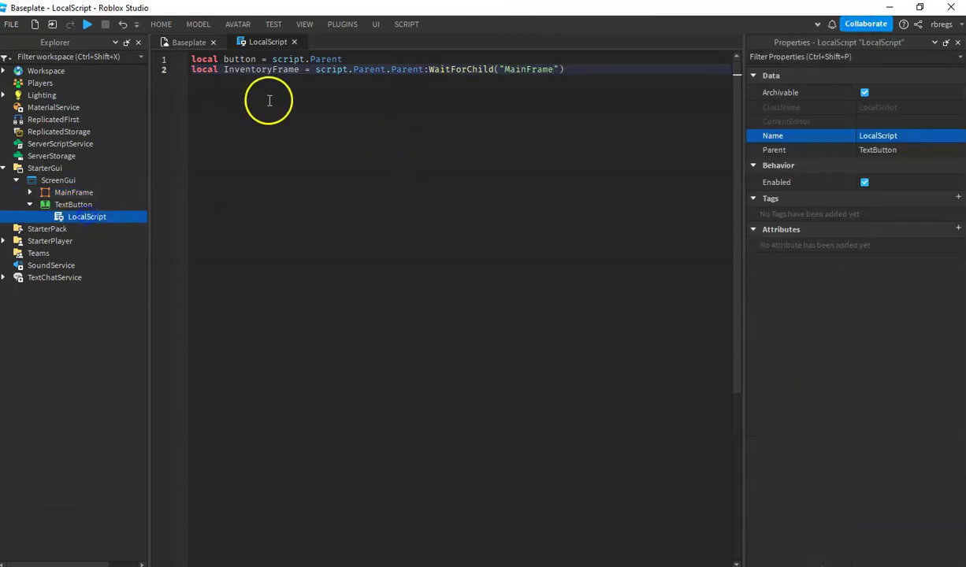
double_click(331, 70)
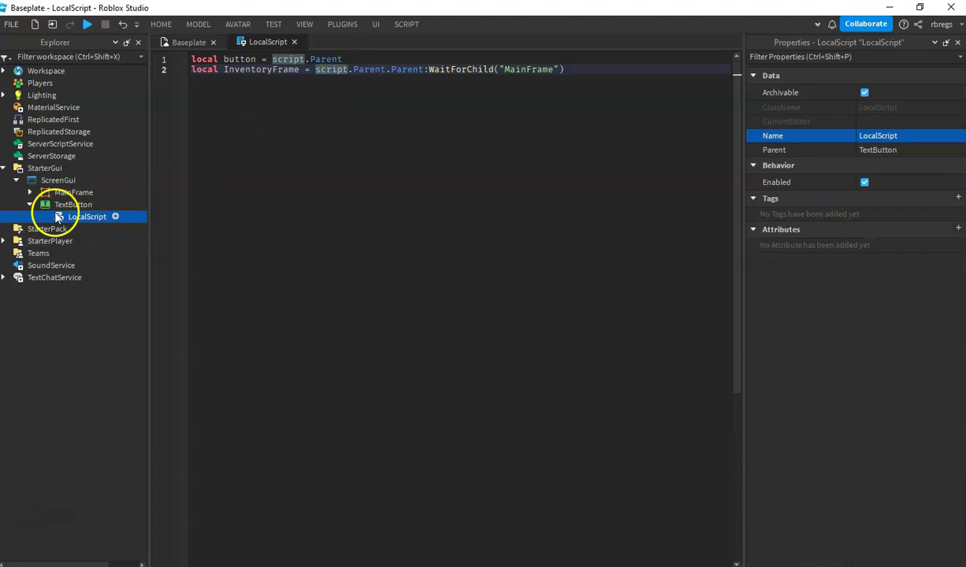
double_click(370, 69)
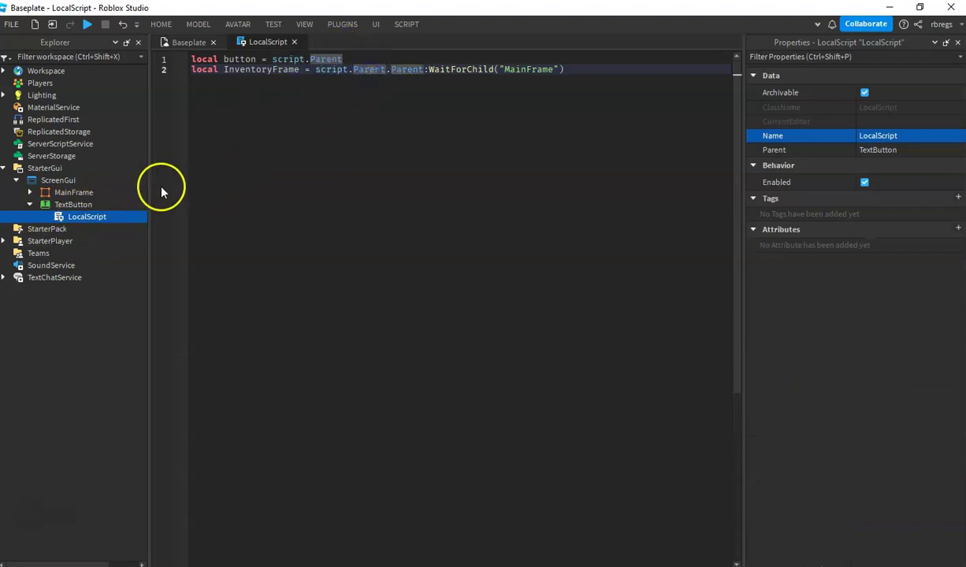
left_click(74, 205)
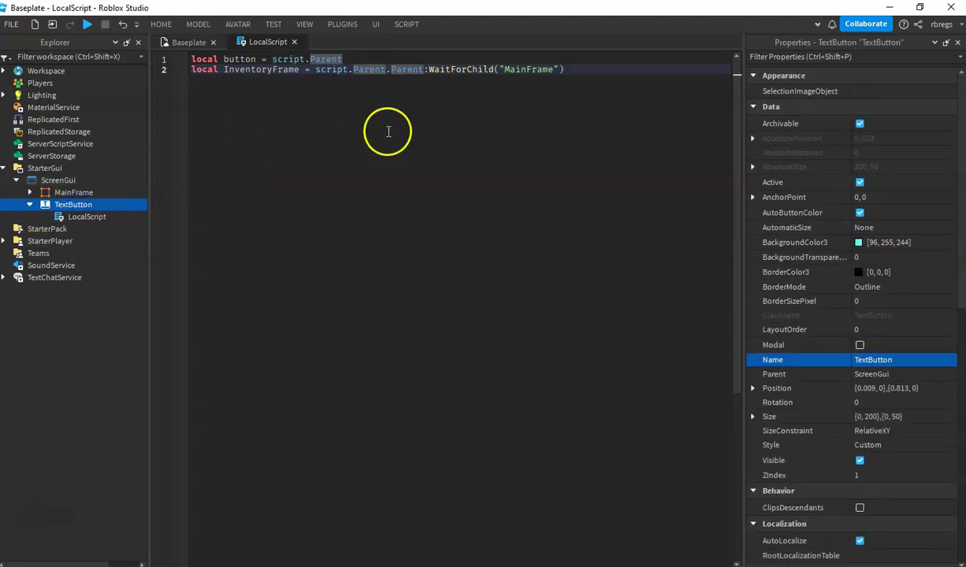
double_click(408, 69)
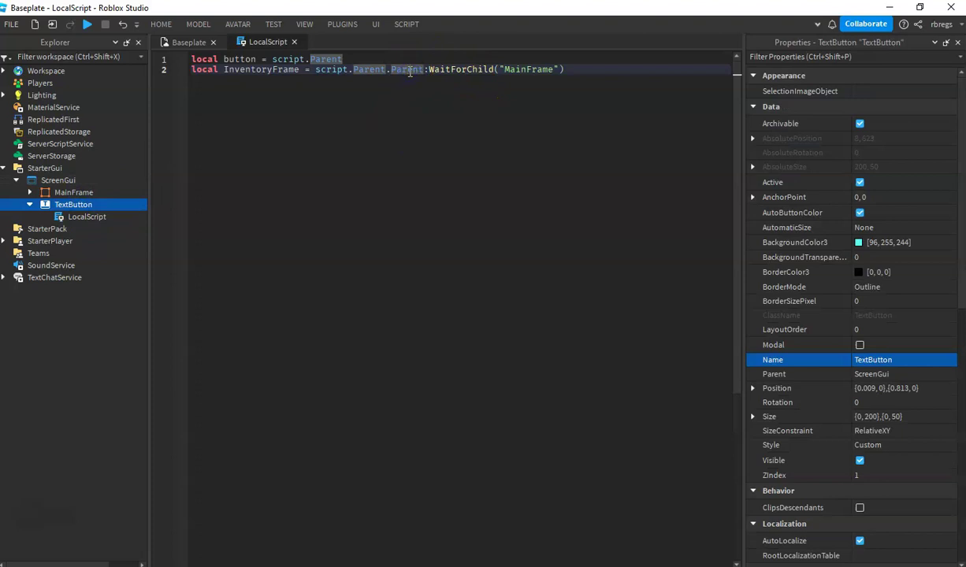
left_click(63, 180)
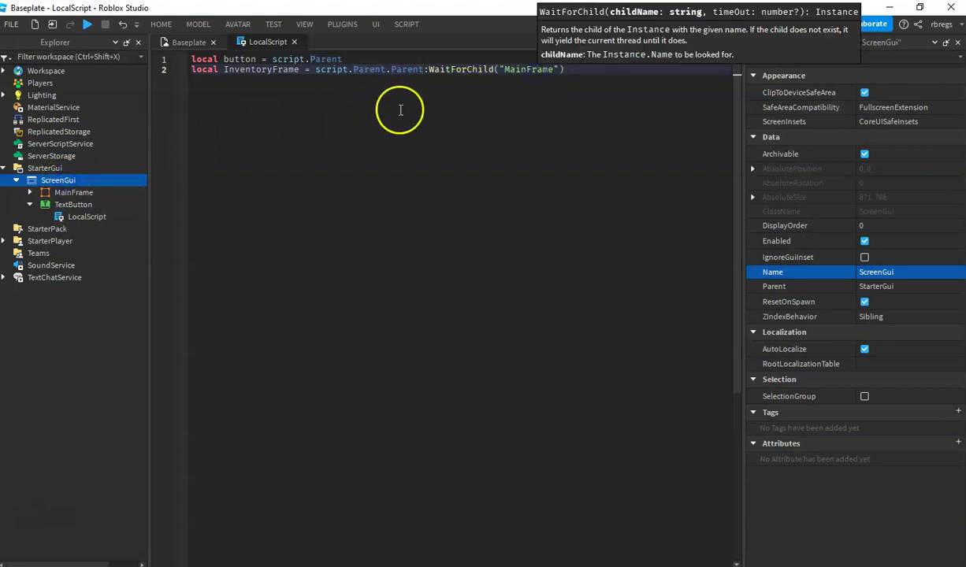
left_click(73, 192)
left_click(583, 70)
- Add a button.MouseButton1Click:Connect(function() handler below the variables
key("Return")
key("Return")
type("bu")
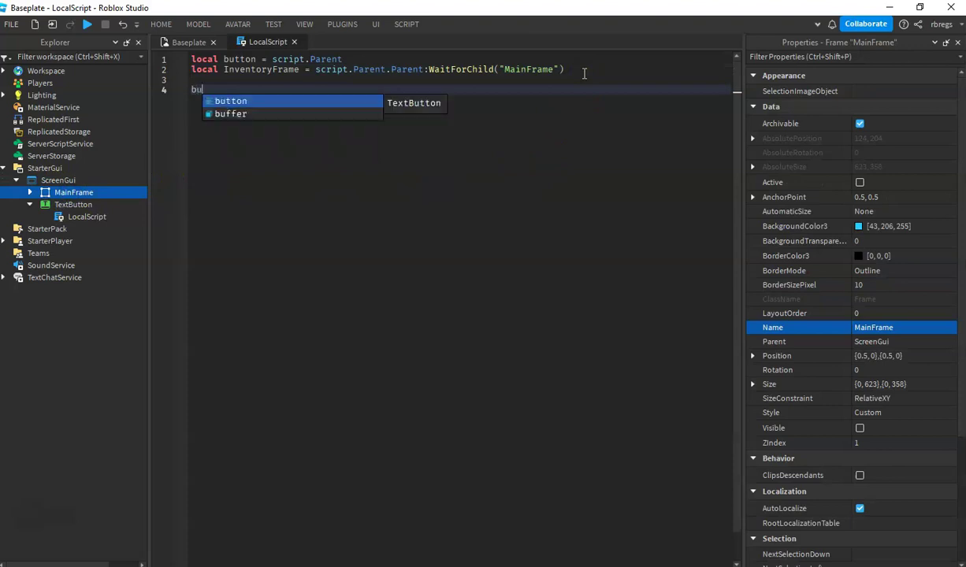
type("tton.M")
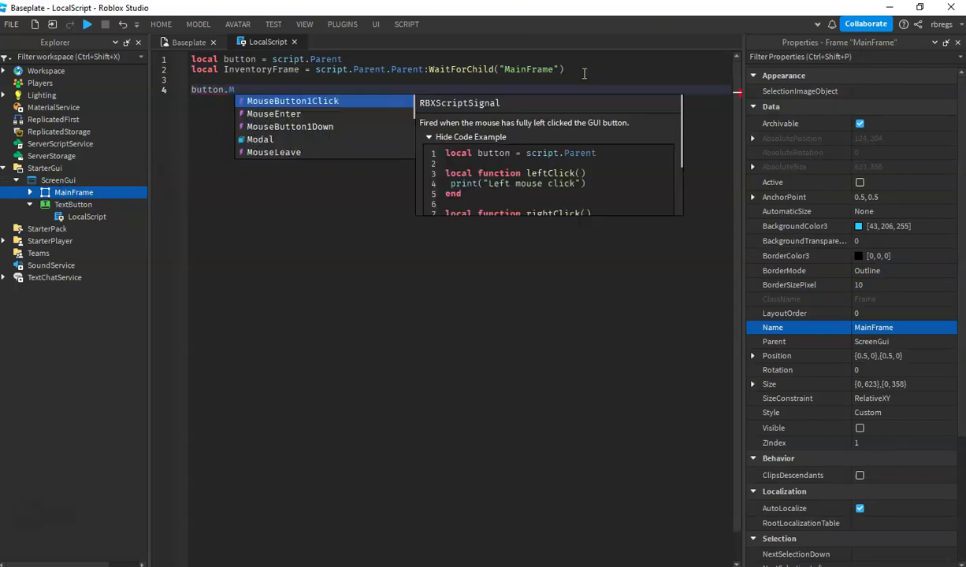
key("Tab")
type(":")
key("Tab")
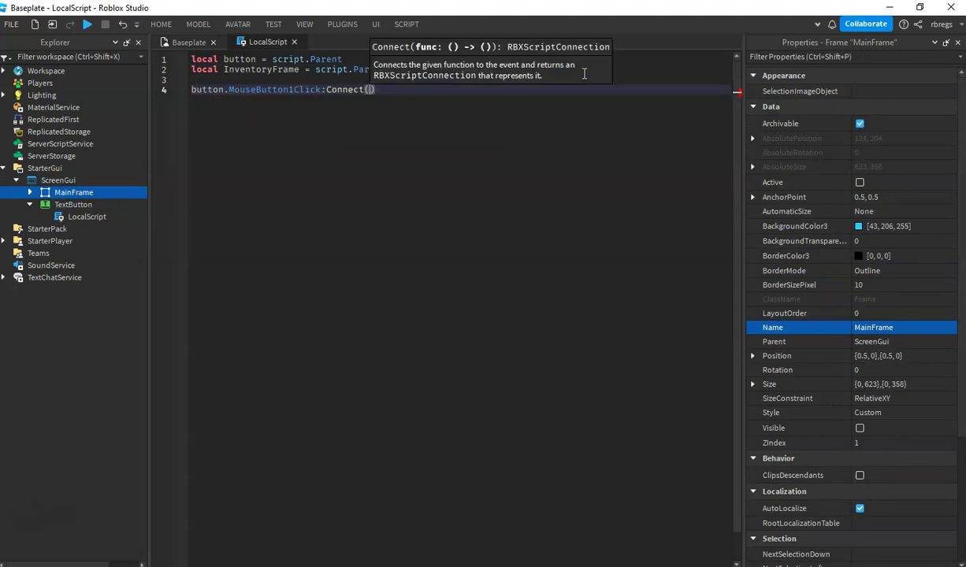
type("function(")
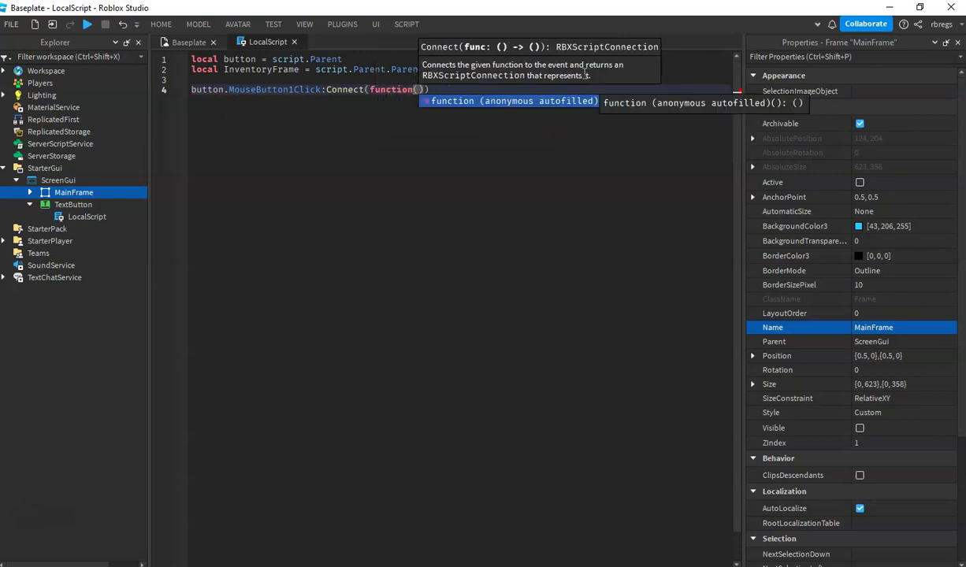
key("Tab")
key("Return")
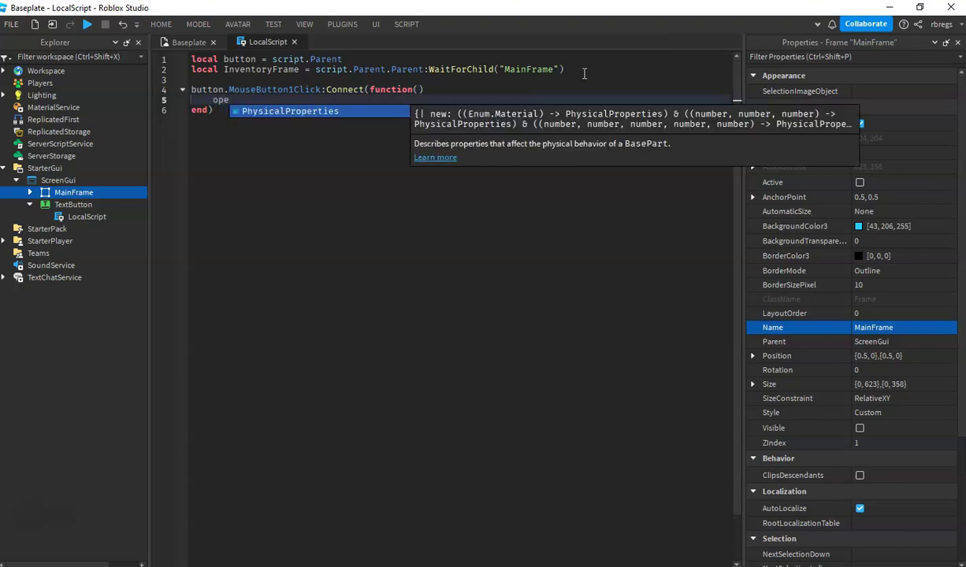
- Write the handler body: InventoryFrame.Visible = not InventoryFrame.Visible
type("m")
key("BackSpace")
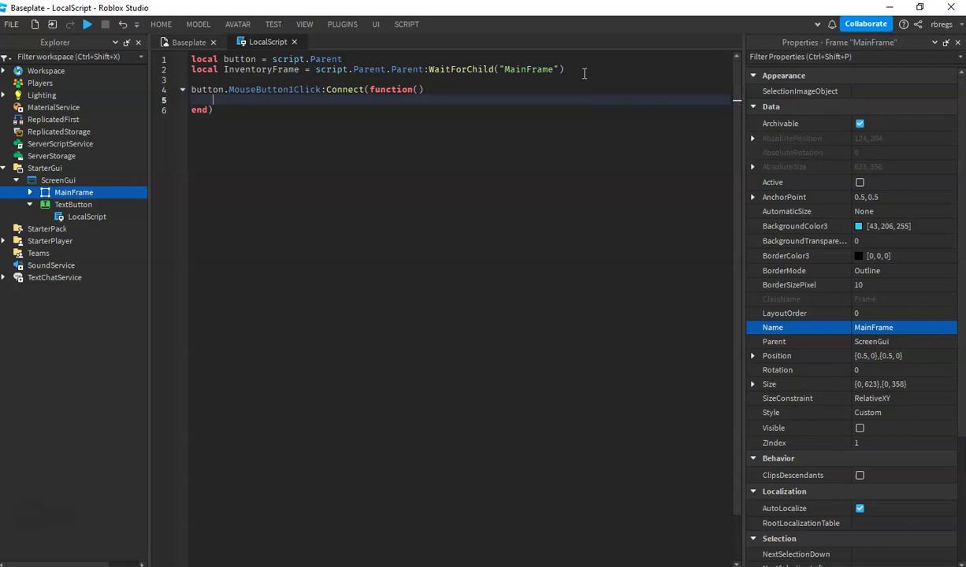
type("InventoryFrame.Visi")
key("Tab")
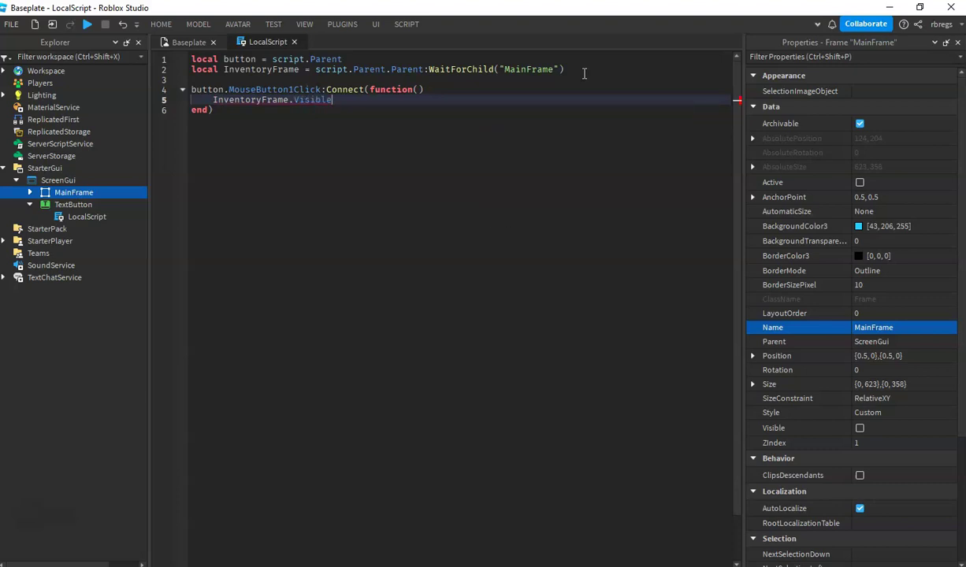
type("= n")
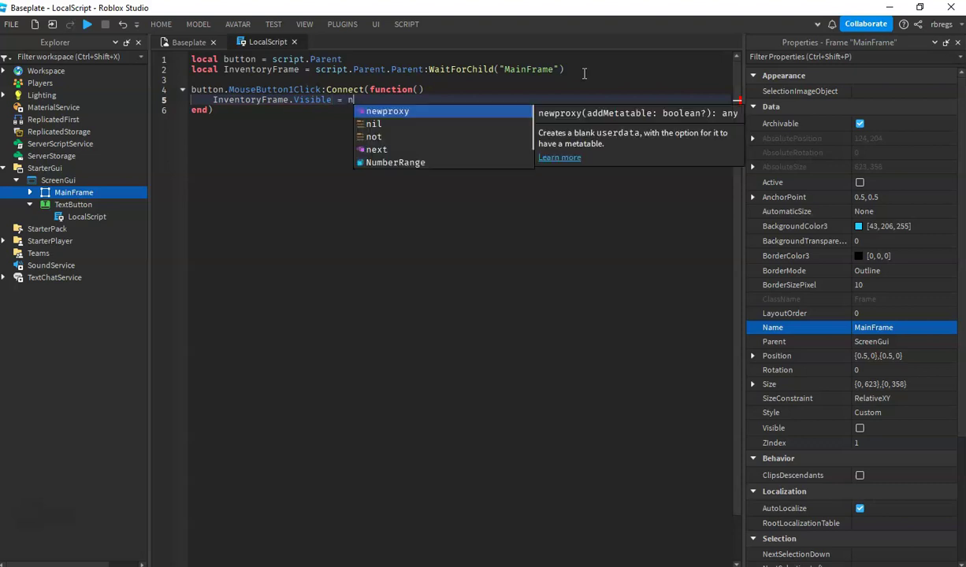
type("ot in")
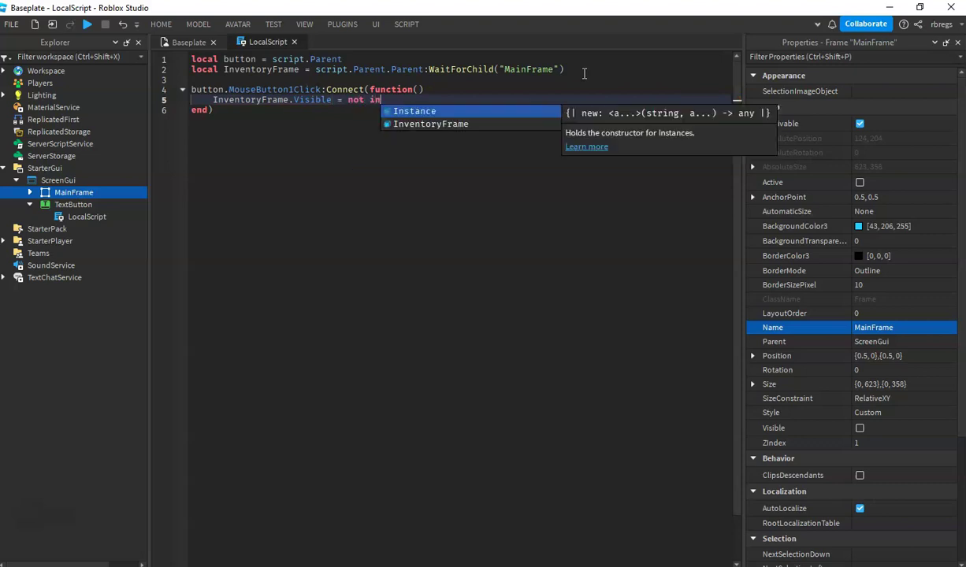
key("Down")
key("Tab")
type(".V")
key("Tab")
- Playtest the game, toggling the Inventory panel open and closed several times with Open Inventory
left_click(87, 25)
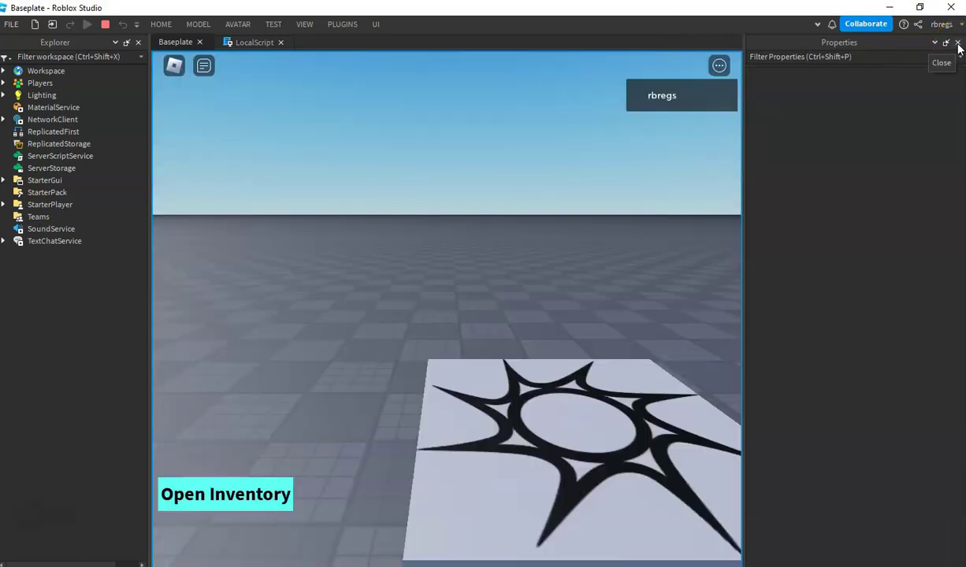
left_click(957, 43)
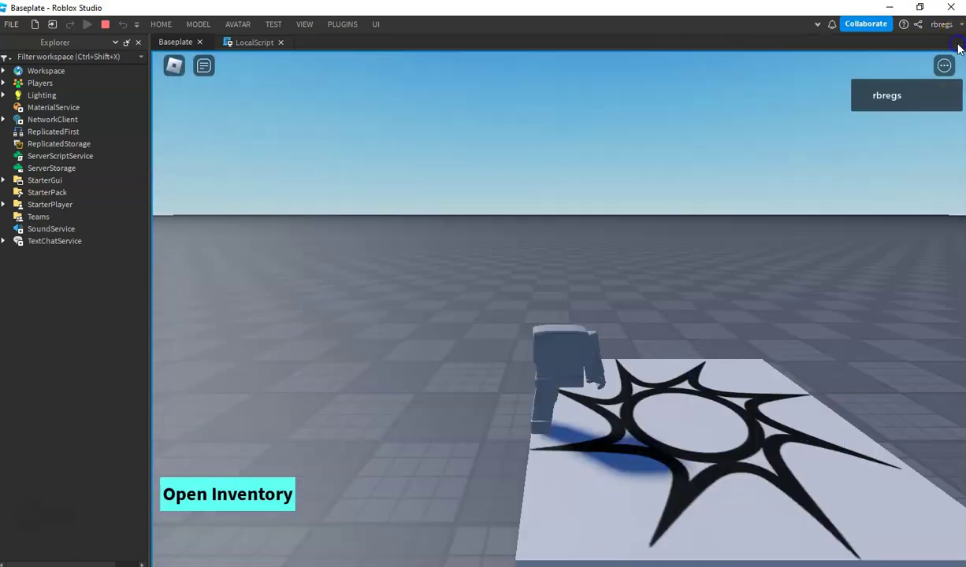
left_click(254, 477)
left_click(253, 501)
left_click(222, 501)
left_click(223, 502)
left_click(225, 502)
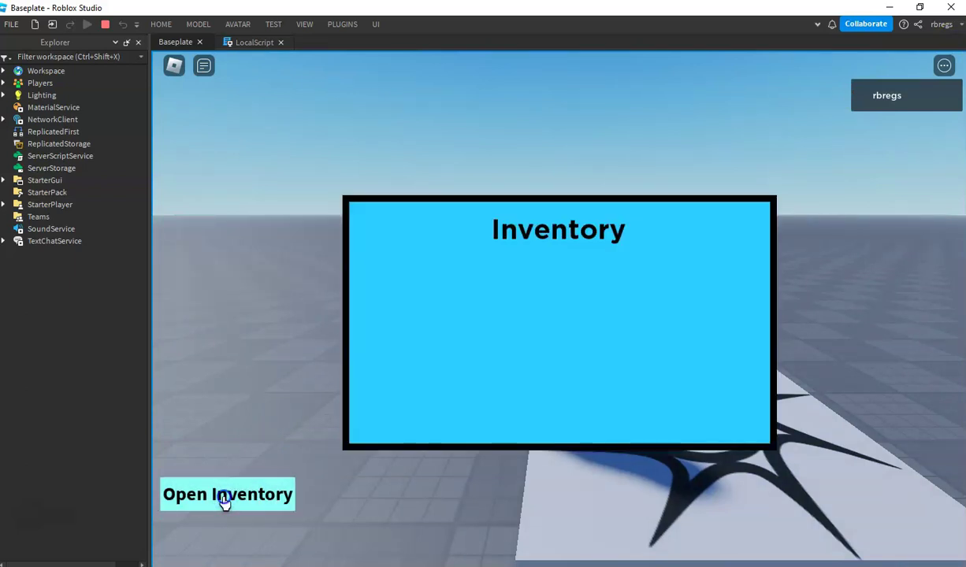
left_click(206, 497)
left_click(190, 489)
left_click(193, 492)
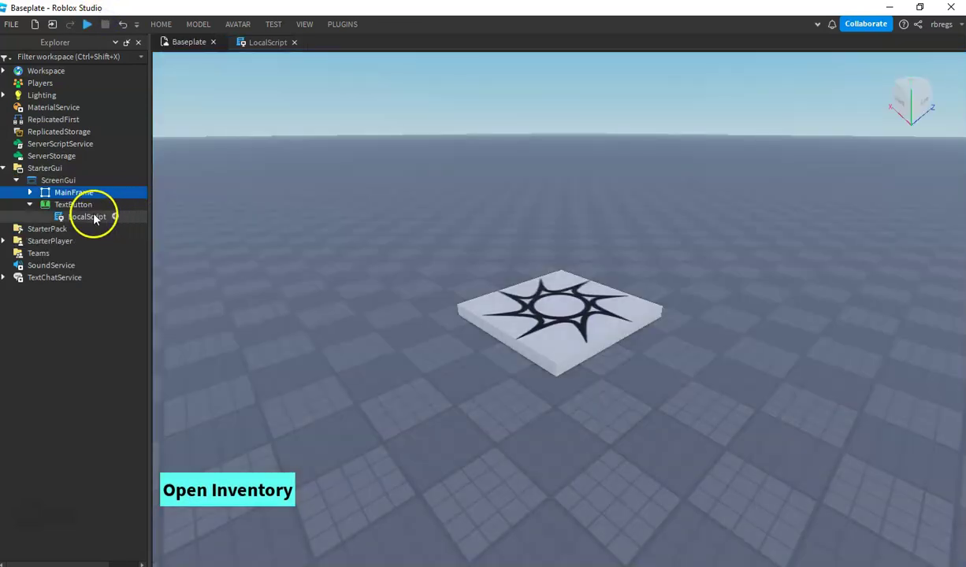
- Insert an unwanted extra TextButton under ScreenGui, then delete it
left_click(30, 204)
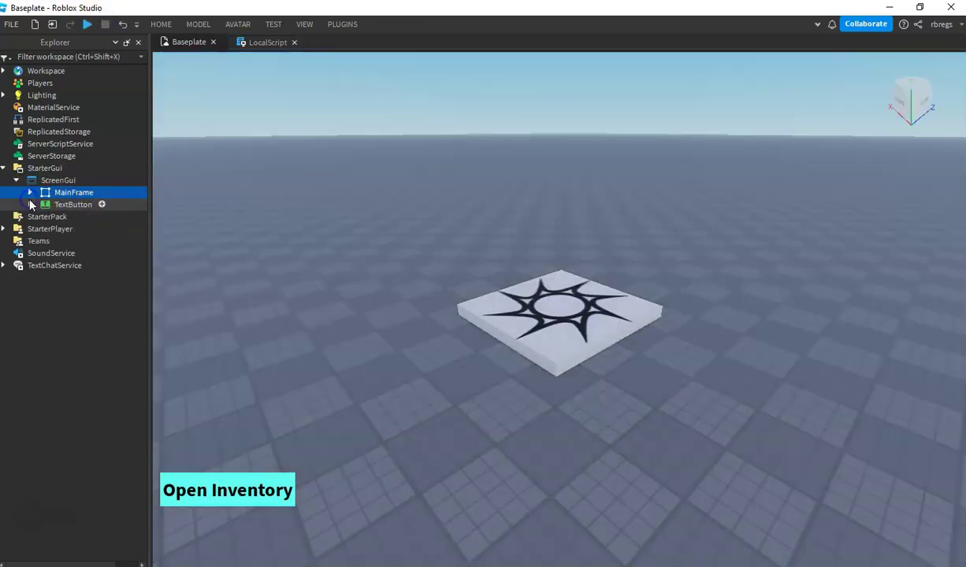
left_click(82, 180)
left_click(83, 180)
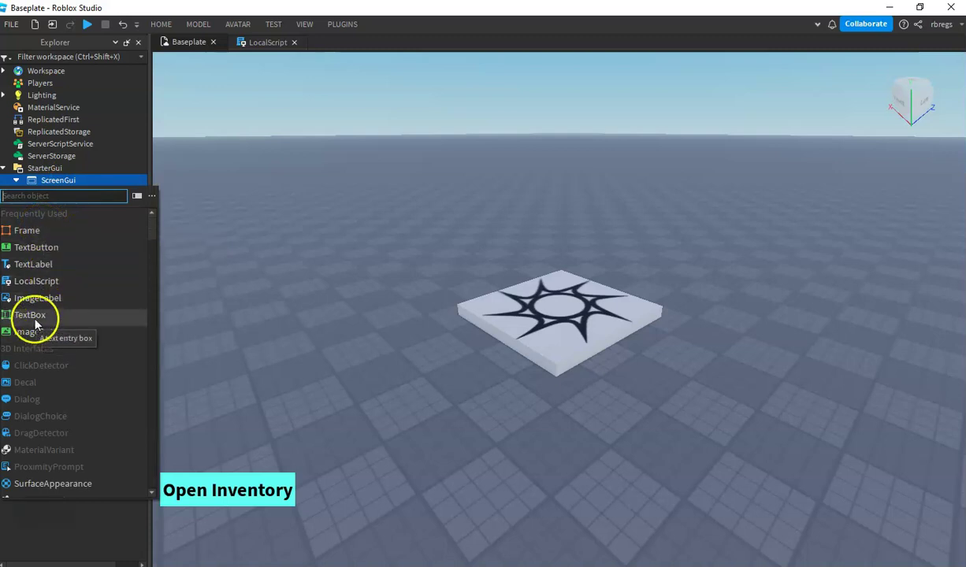
left_click(41, 246)
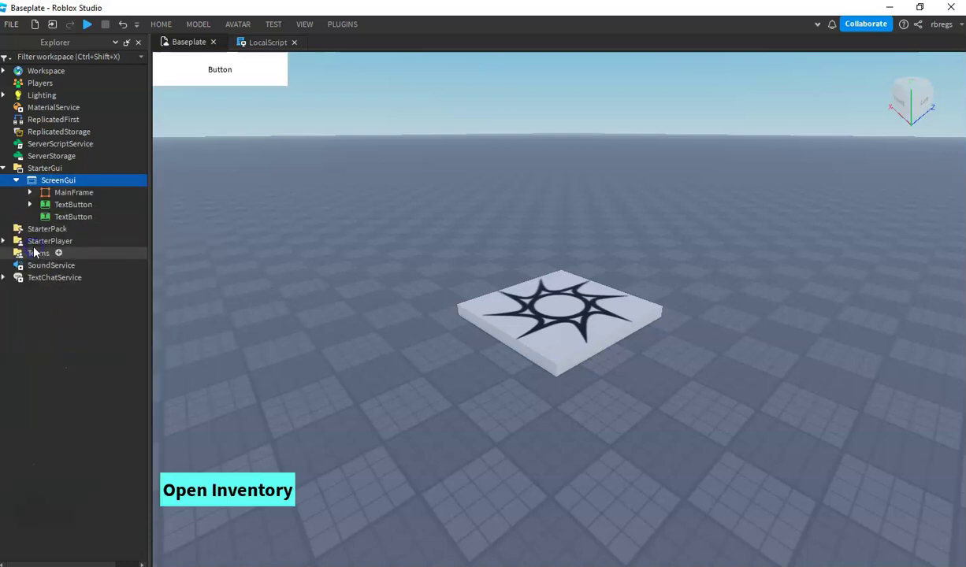
left_click_drag(75, 206, 77, 233)
left_click(71, 218)
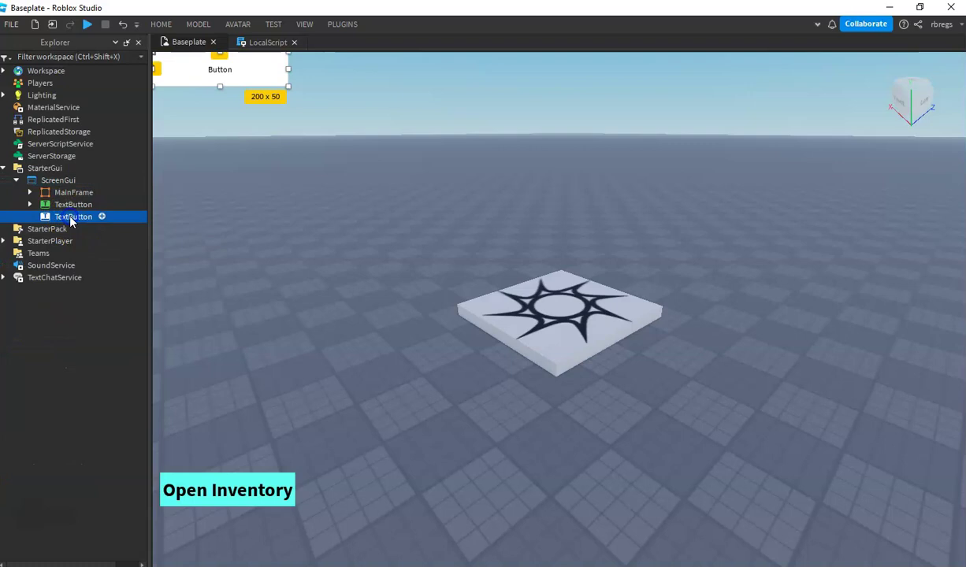
key("Delete")
- Search 'ima' in the insert list and add an ImageButton to ScreenGui
left_click(86, 180)
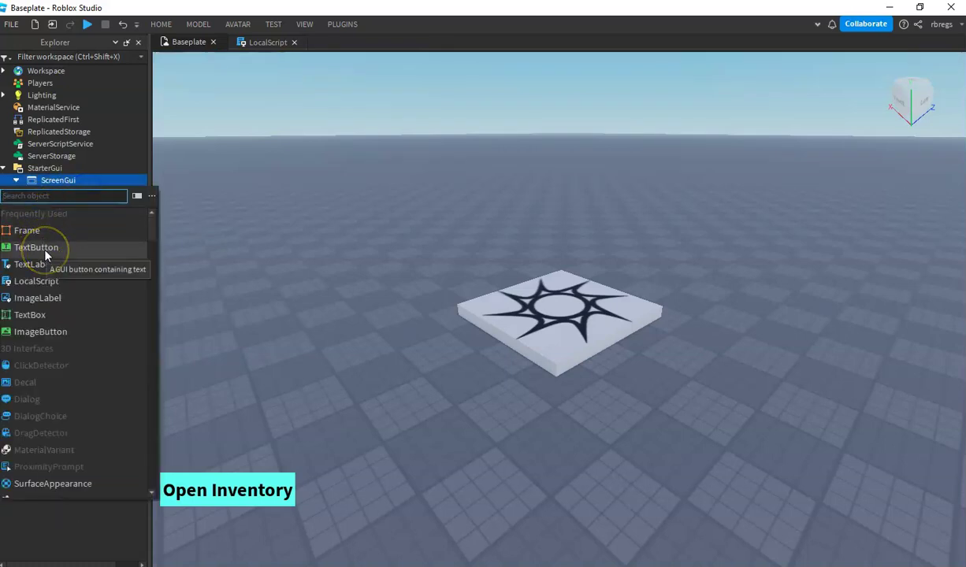
type("image")
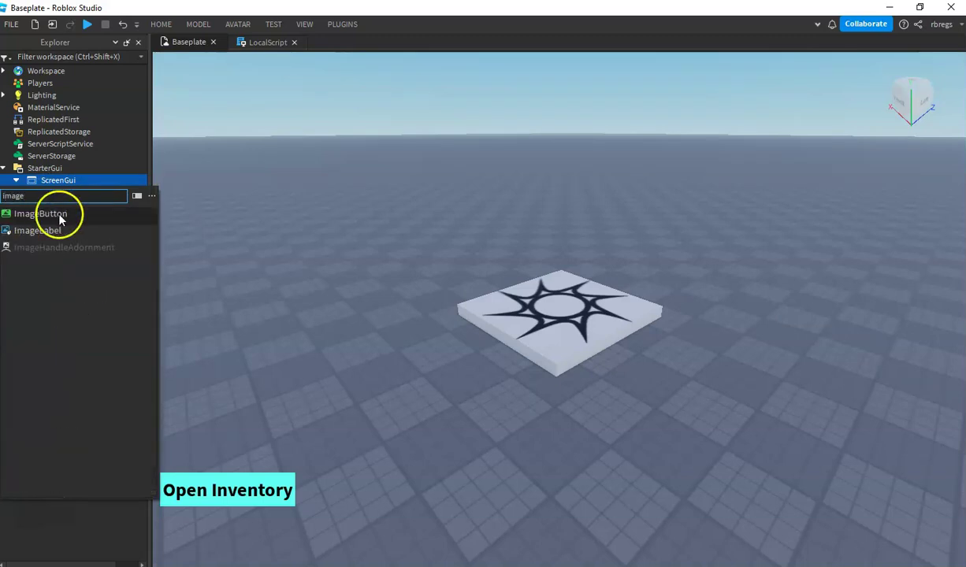
left_click(59, 216)
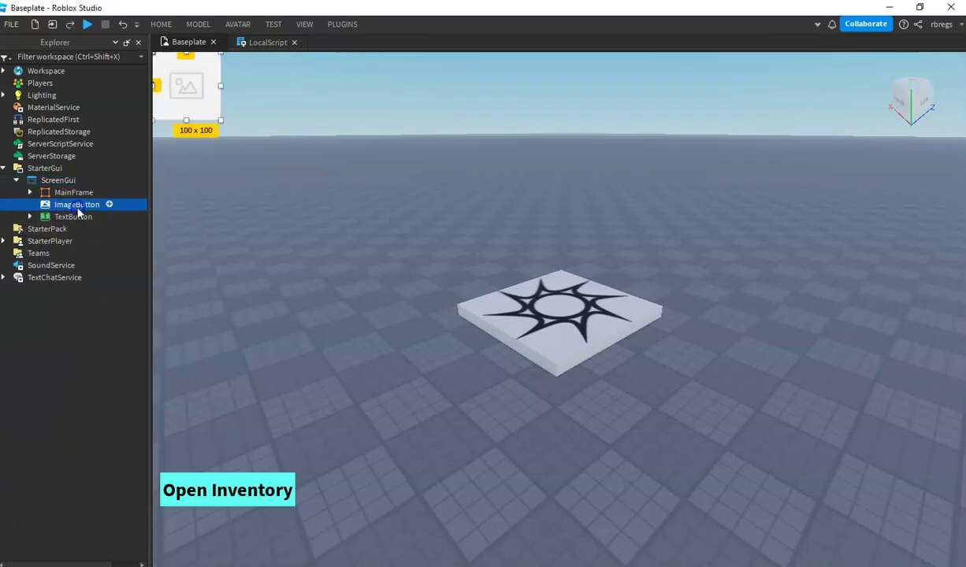
- Move the ImageButton down to the screen's left side and set BackgroundTransparency to 0
left_click(307, 24)
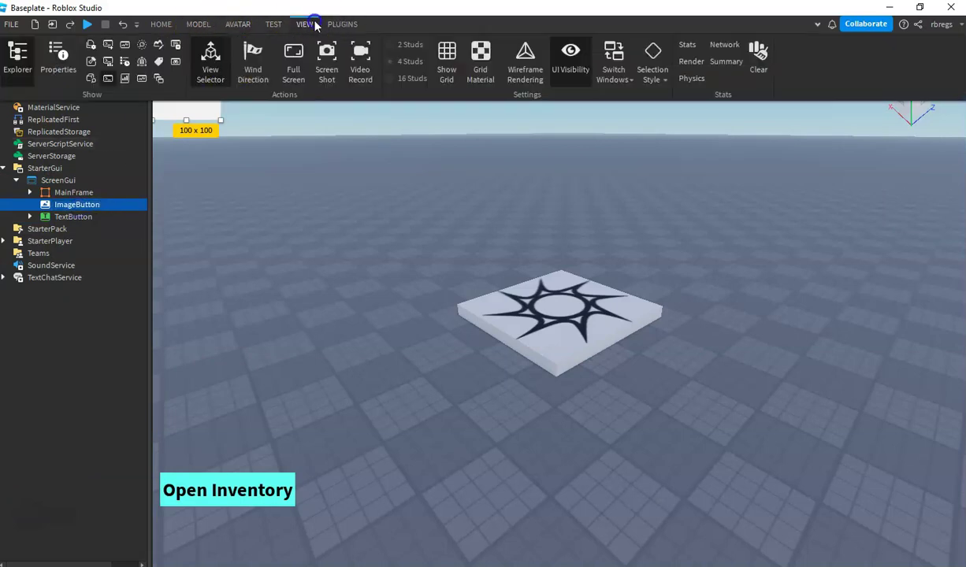
left_click(59, 52)
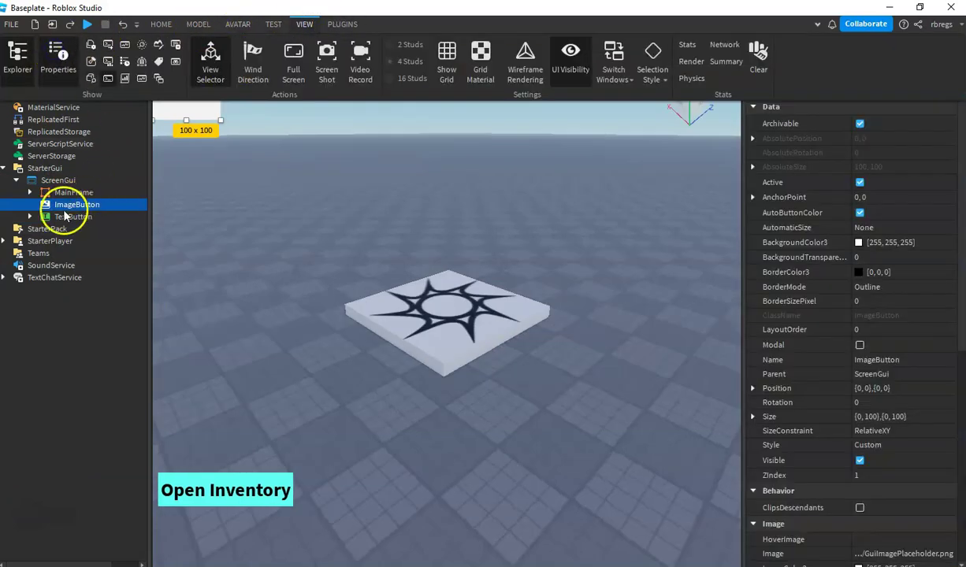
left_click_drag(197, 89, 229, 230)
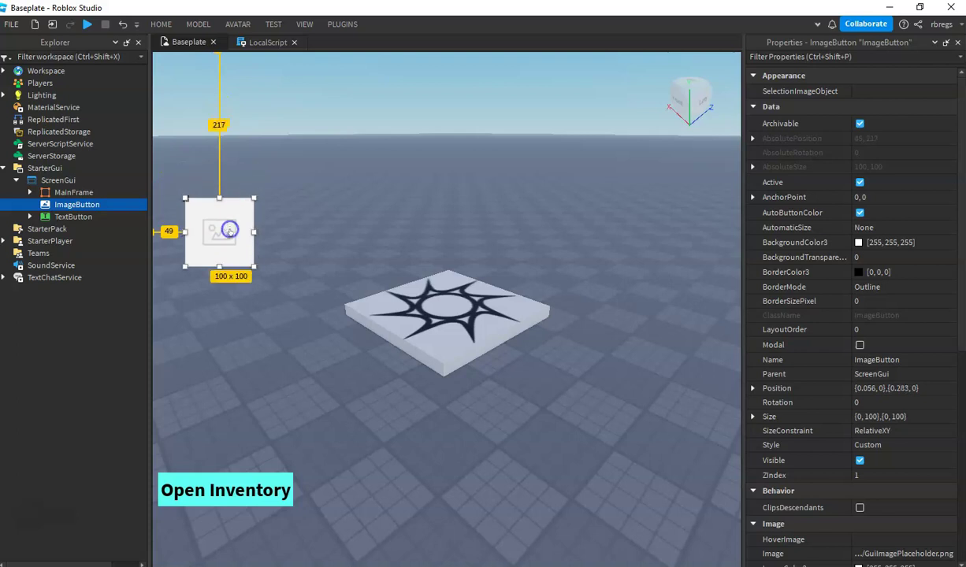
left_click(876, 262)
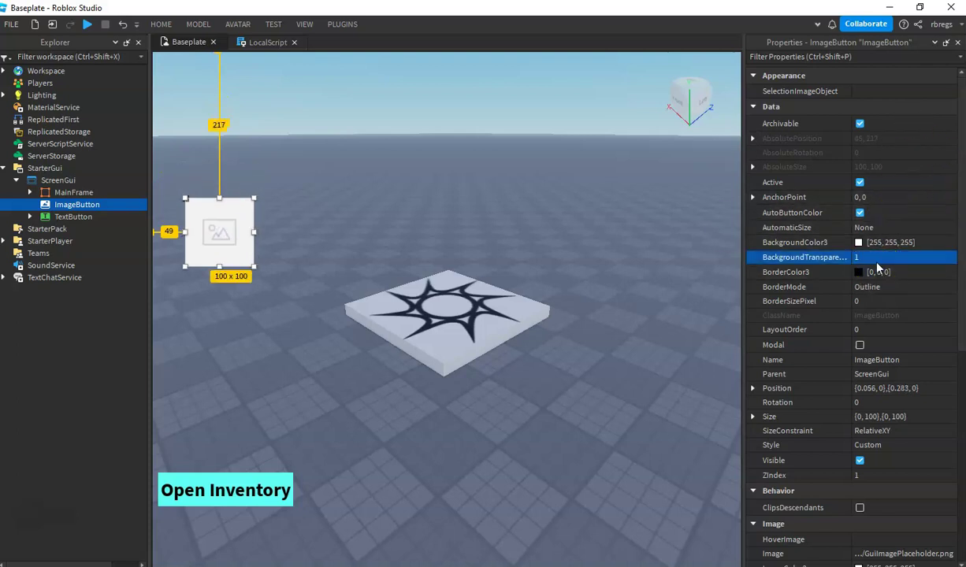
left_click(877, 260)
type("0")
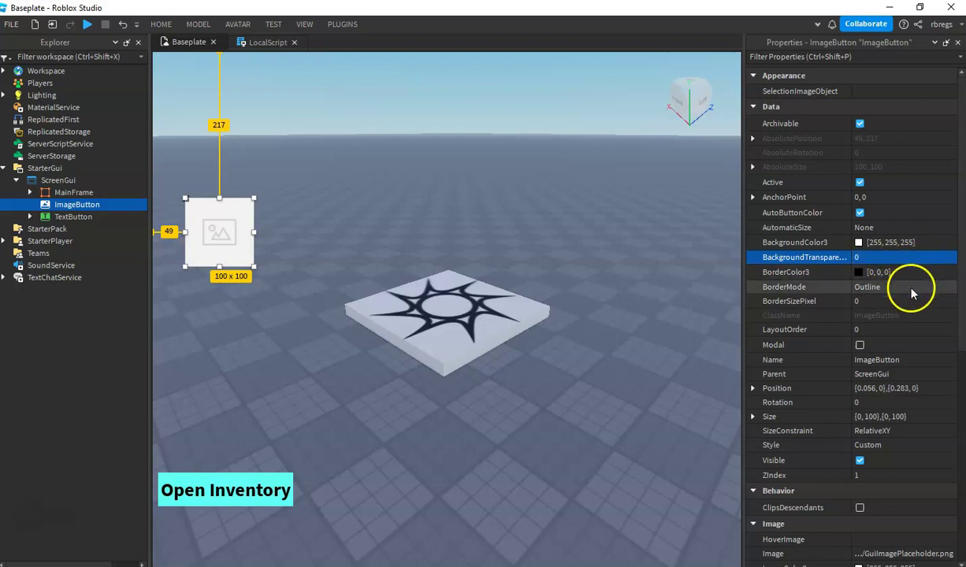
- Review MainFrame, the TextButton and its LocalScript, then open the ImageButton's insert-object list
scroll(905, 293, "down", 1)
mouse_move(108, 211)
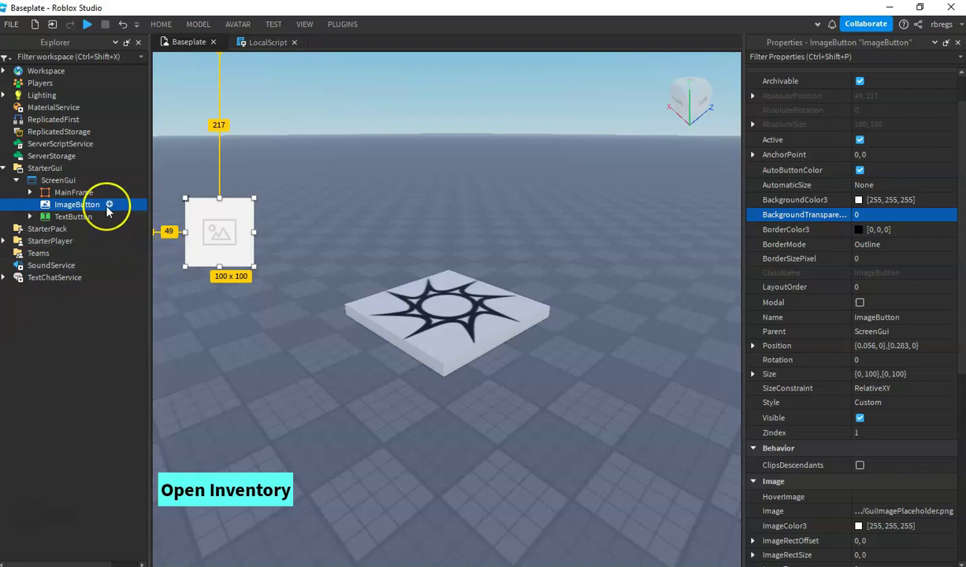
left_click(109, 205)
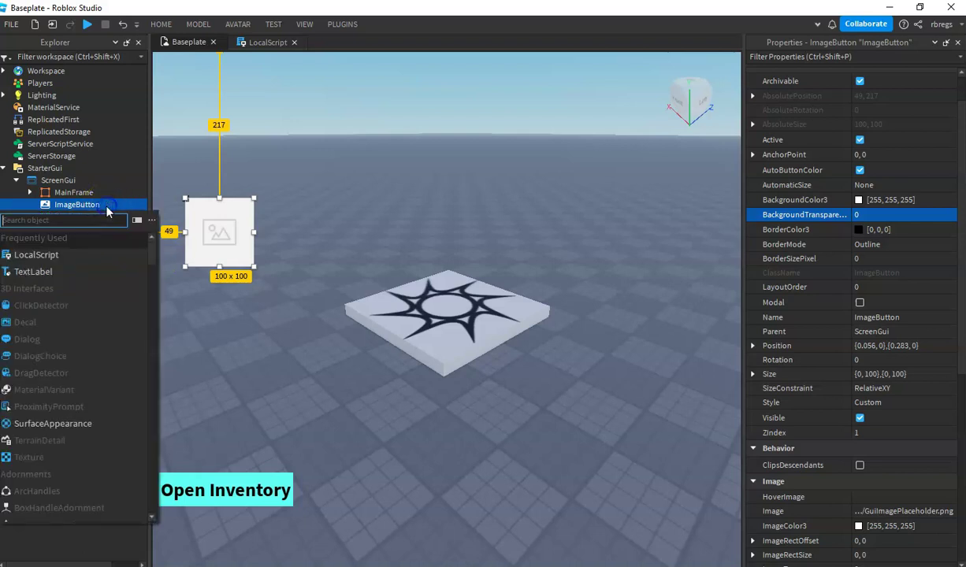
left_click(74, 193)
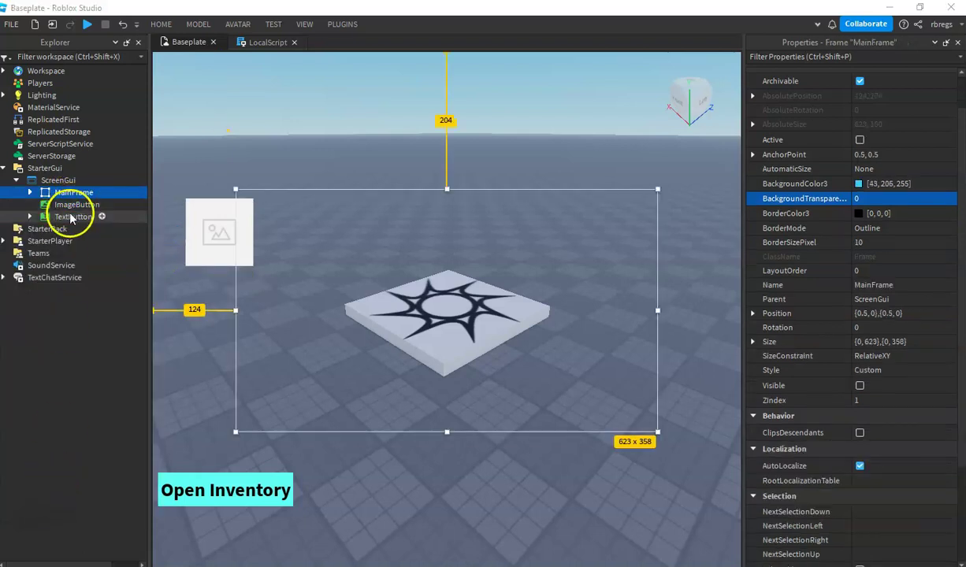
left_click(75, 216)
left_click(71, 207)
left_click(30, 217)
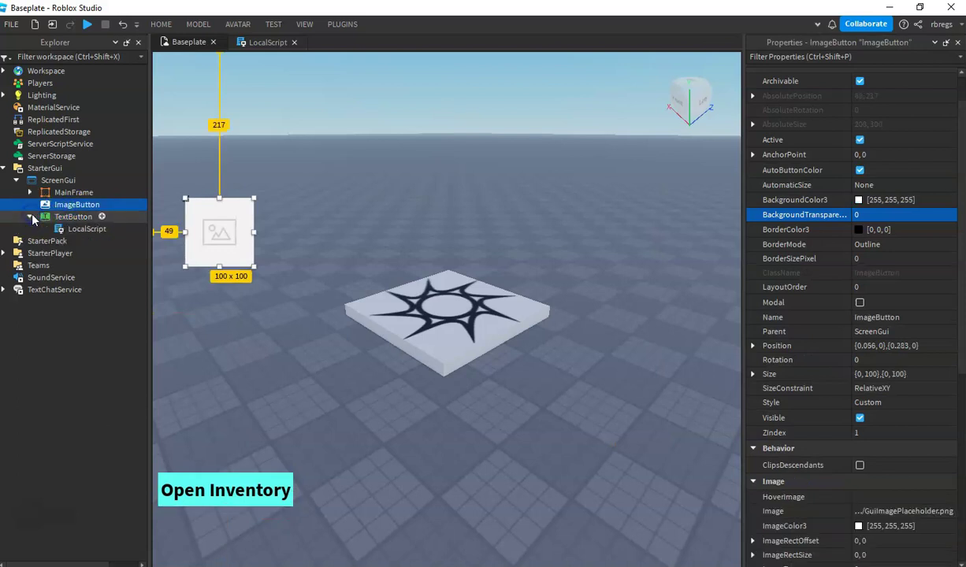
left_click(107, 205)
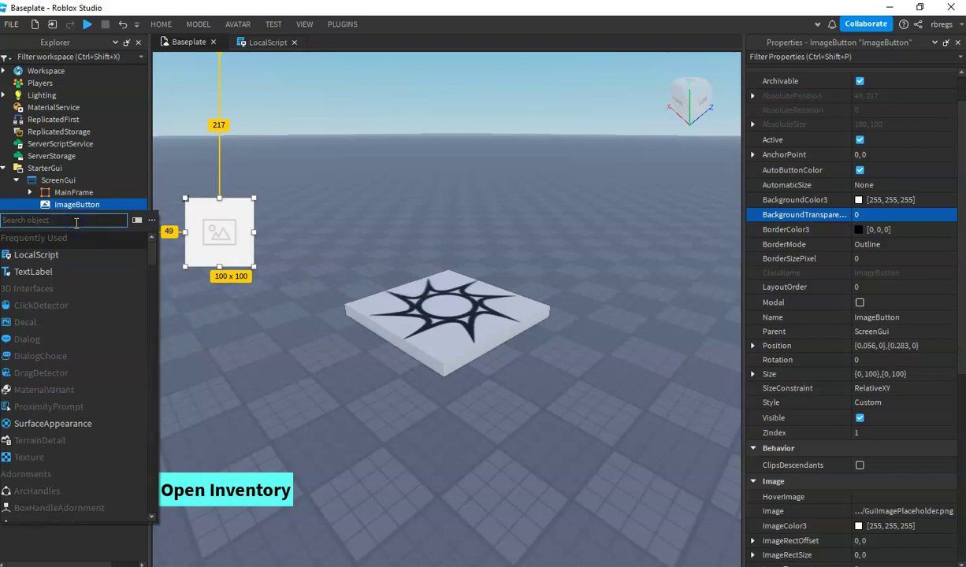
- Search 'vi' and insert a ViewportFrame inside the ImageButton
type("vi")
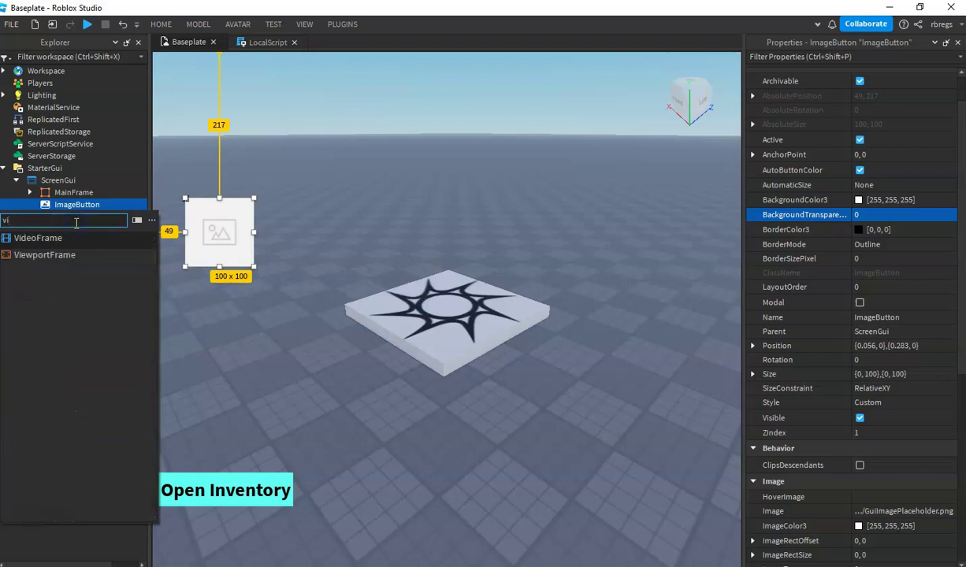
left_click(62, 254)
left_click(85, 216)
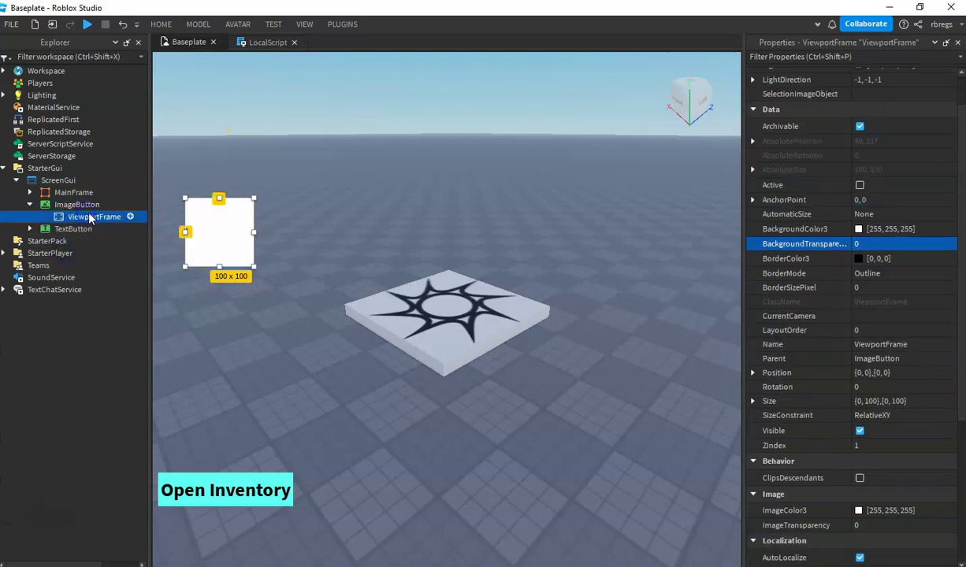
- Resize the ViewportFrame to 100 x 70 over the slot's upper part
left_click_drag(252, 266, 242, 248)
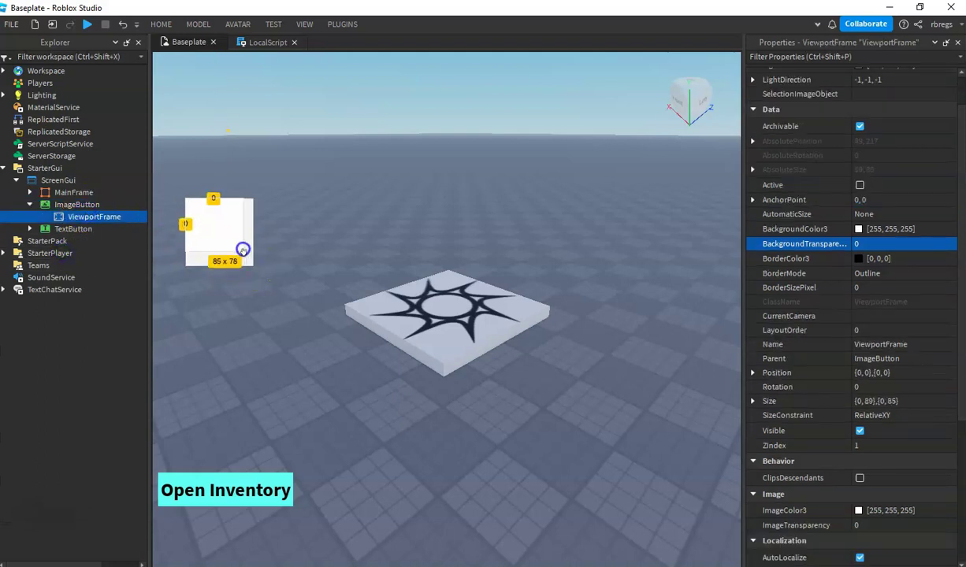
key("ctrl+z")
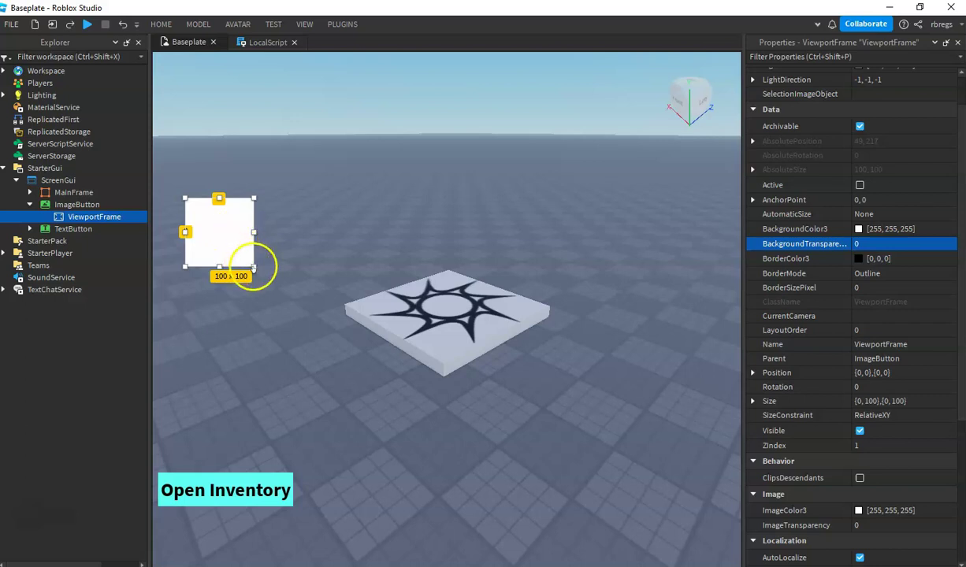
left_click_drag(254, 267, 183, 248)
mouse_move(253, 221)
left_mouse_down()
mouse_move(245, 220)
mouse_move(254, 221)
left_mouse_up()
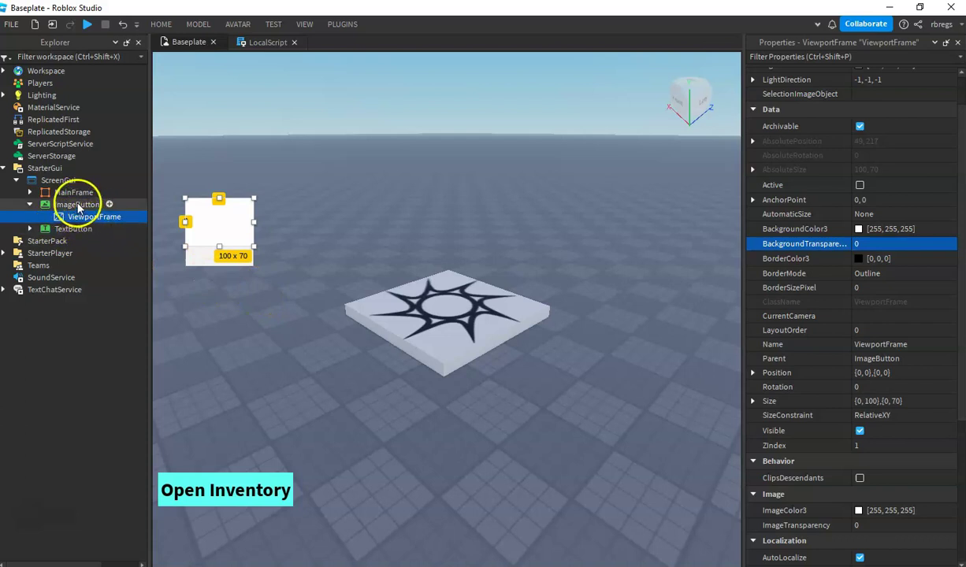
left_click(79, 204)
left_click(110, 204)
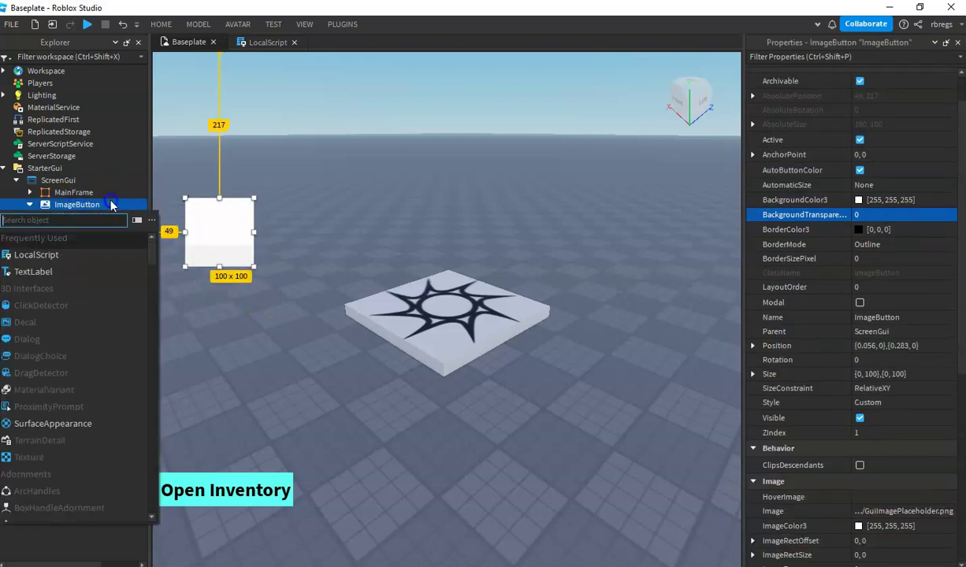
- Insert a TextLabel into the ImageButton and fit it as a 100 x 24 bottom strip
left_click(52, 272)
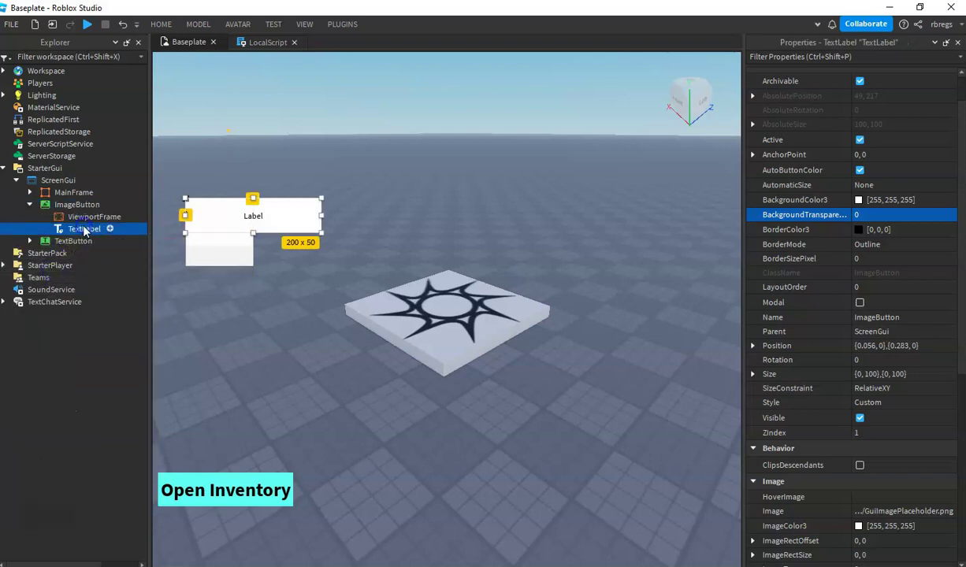
left_click_drag(320, 232, 222, 256)
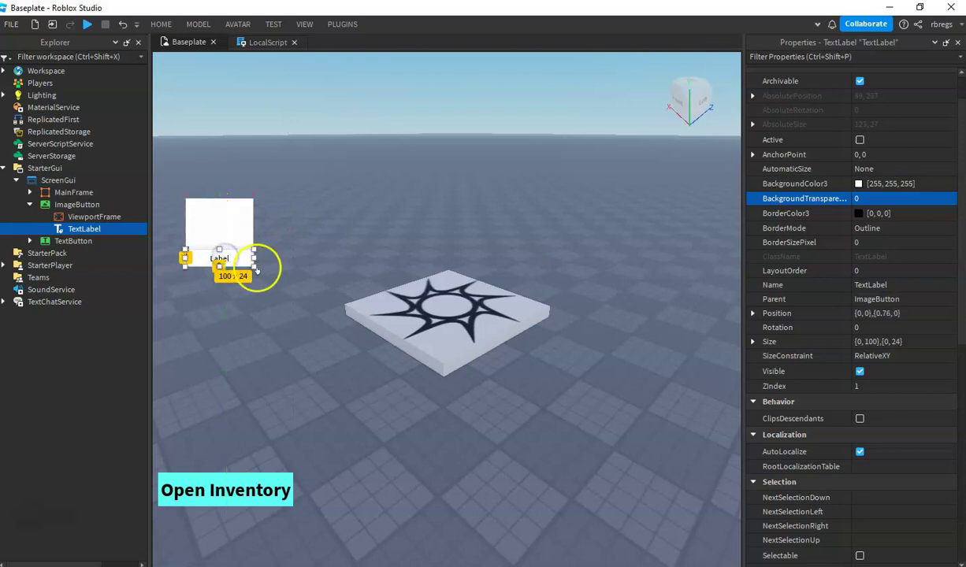
left_click(256, 268)
left_click(79, 230)
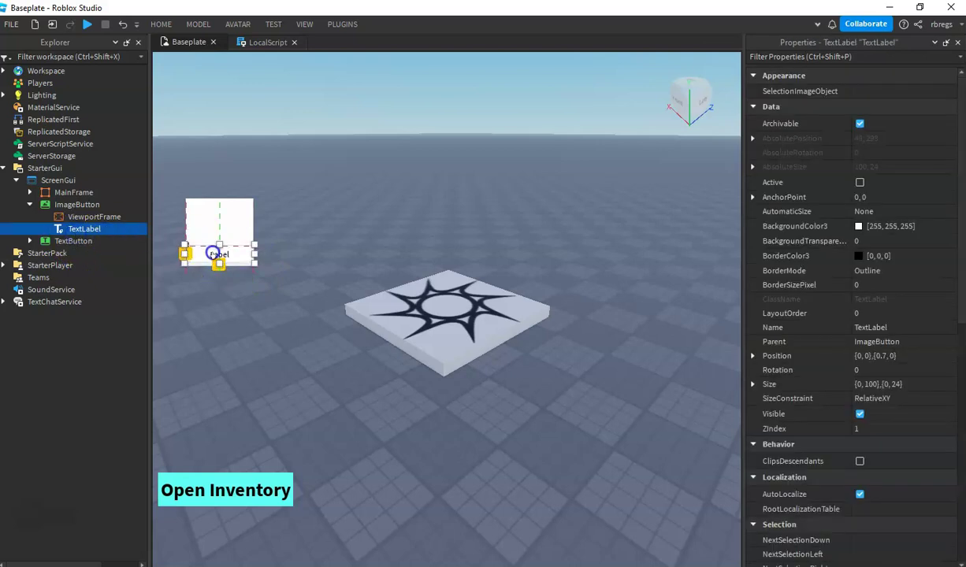
left_click(227, 257)
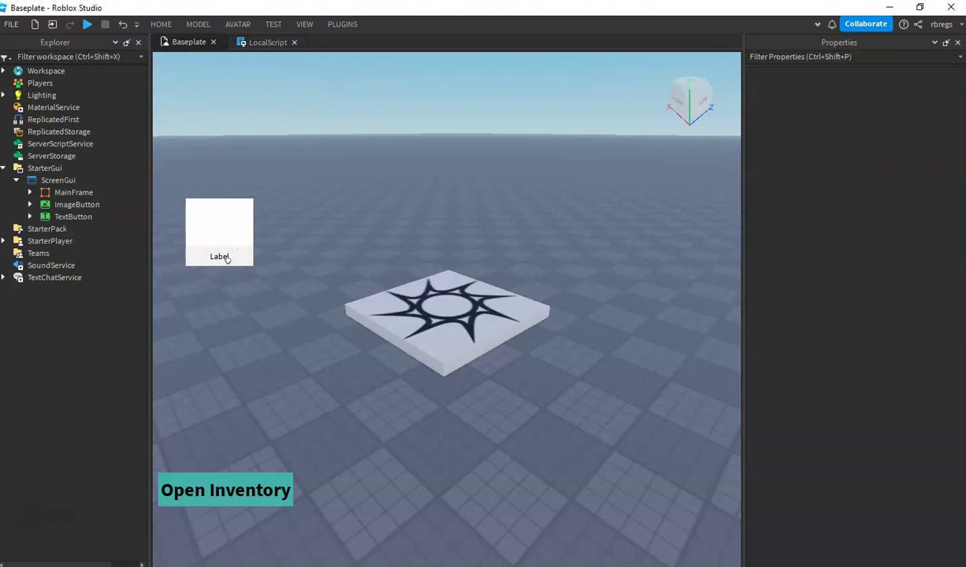
- Review MainFrame, the ImageButton and the Open Inventory button in turn
left_click(69, 194)
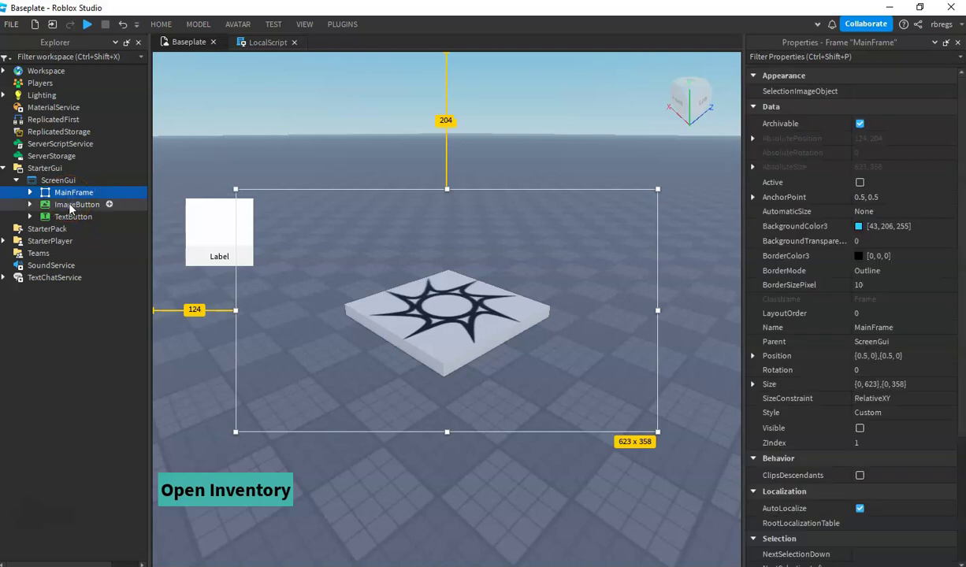
left_click(70, 206)
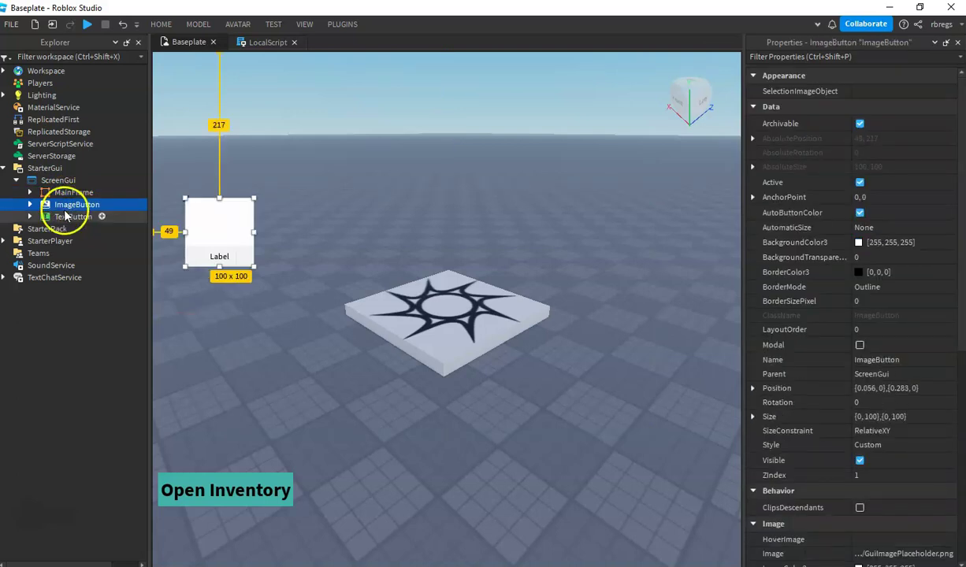
left_click(55, 219)
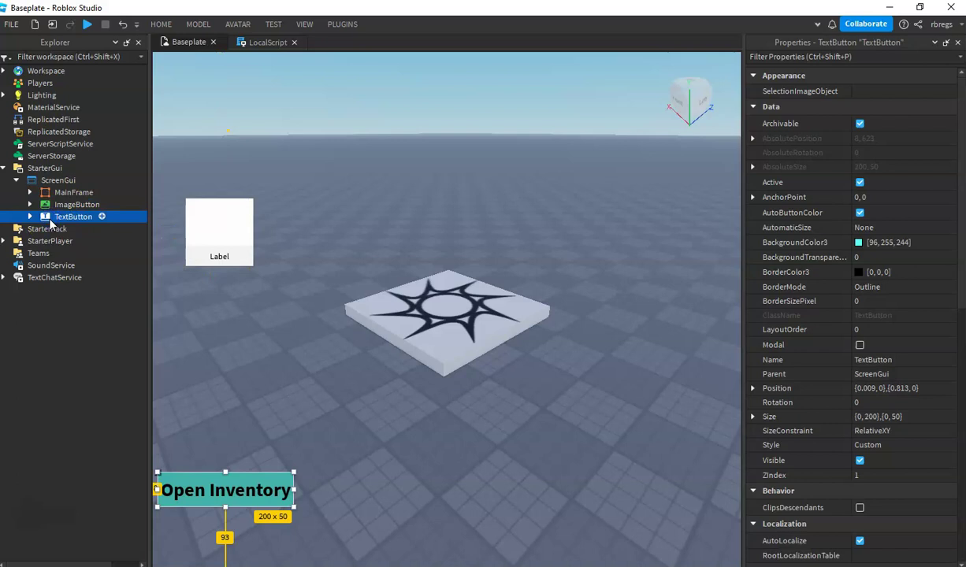